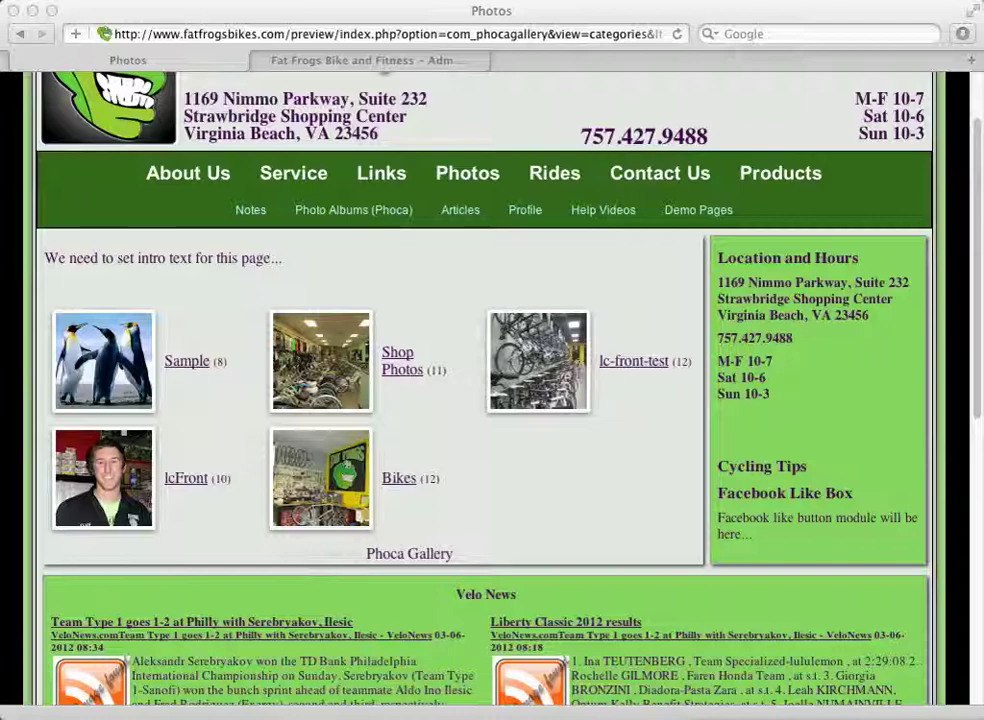
Open the Add New Special article form from the site's Articles menu.
scroll(584, 492, down, 10)
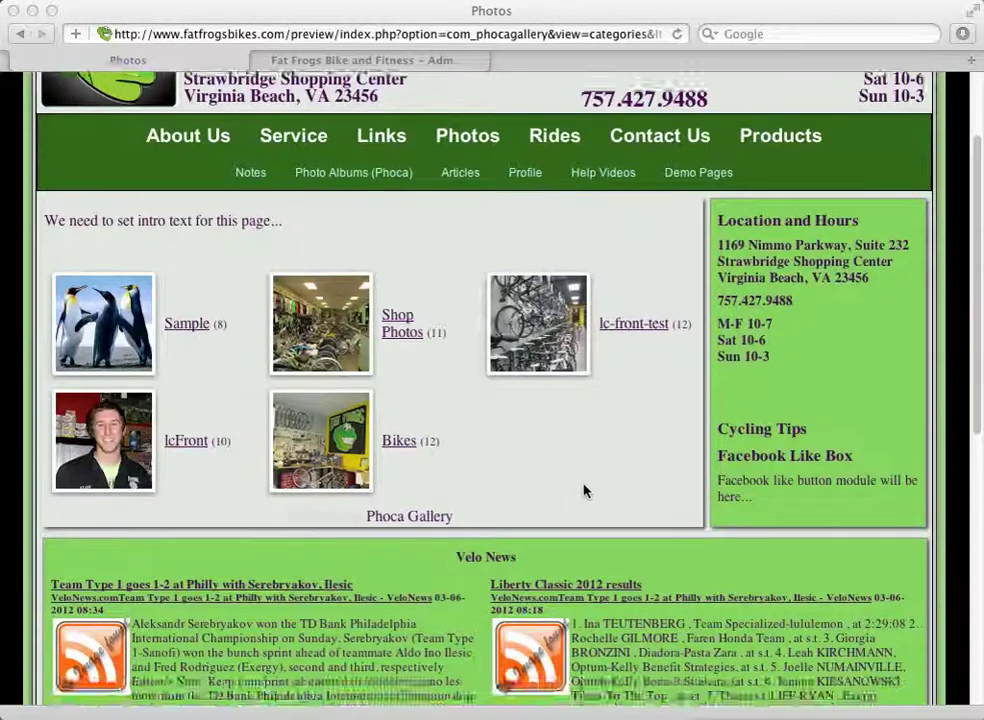
scroll(586, 490, down, 4)
scroll(600, 470, up, 14)
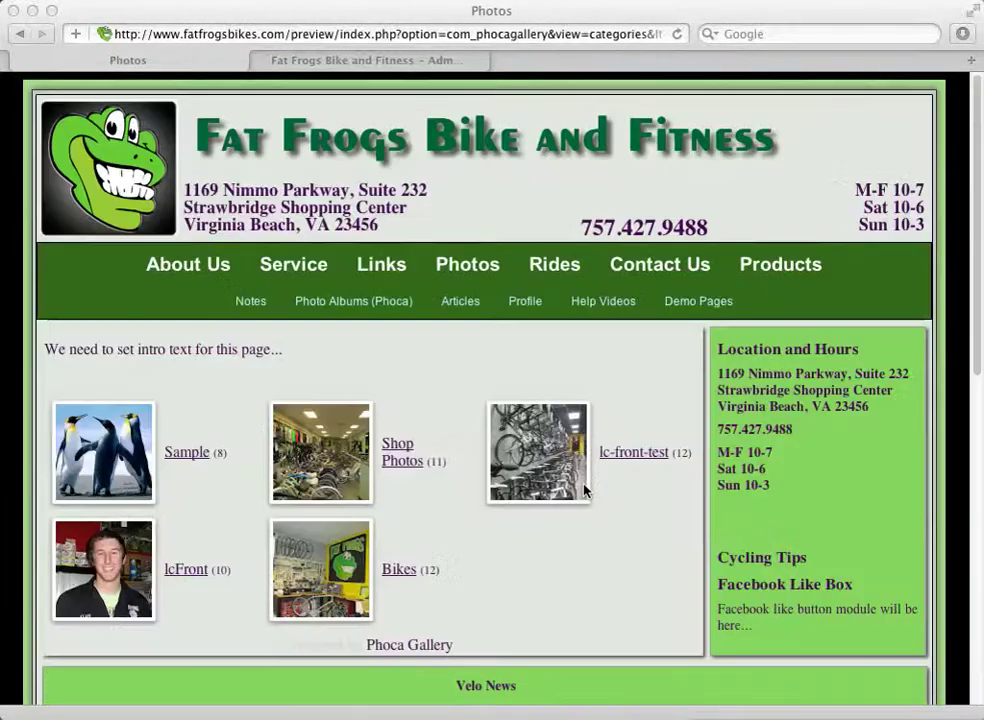
click(461, 303)
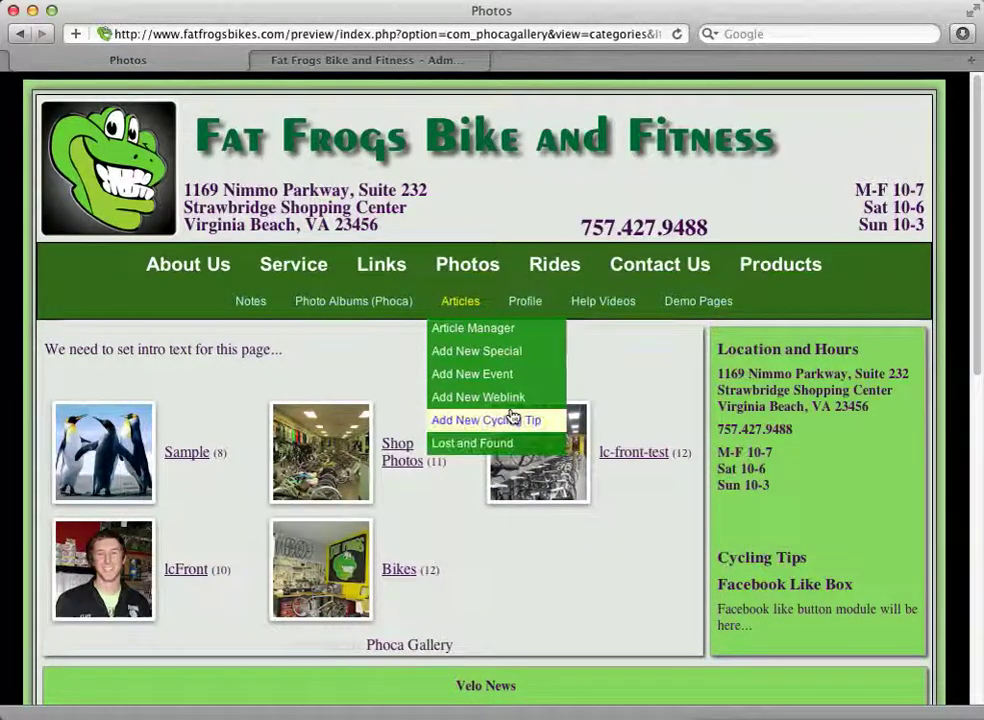
click(532, 358)
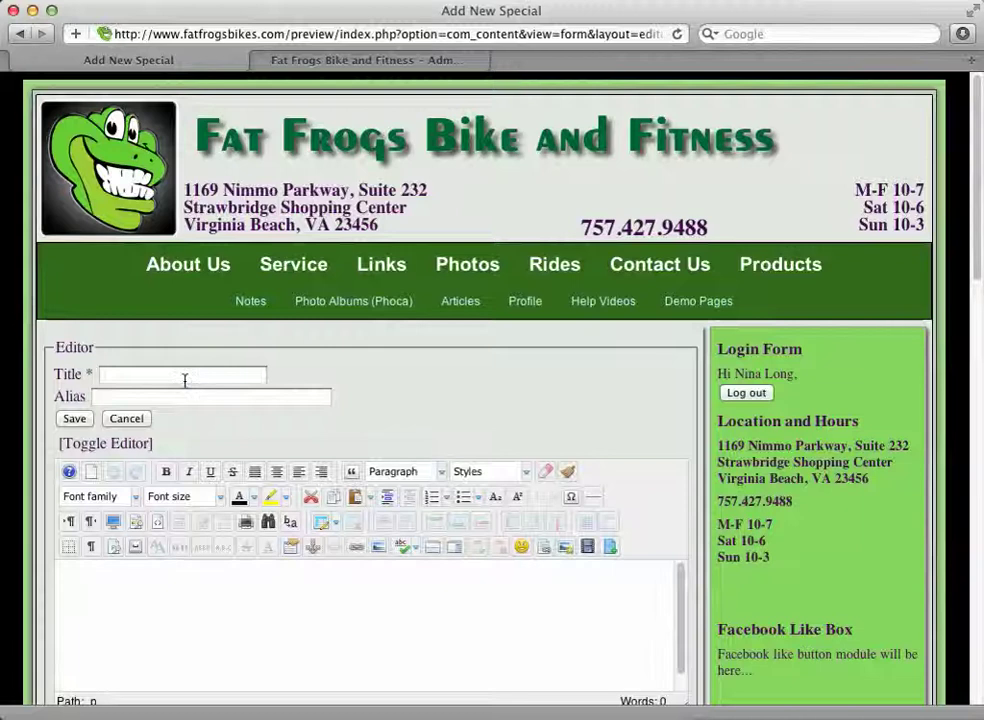
click(184, 377)
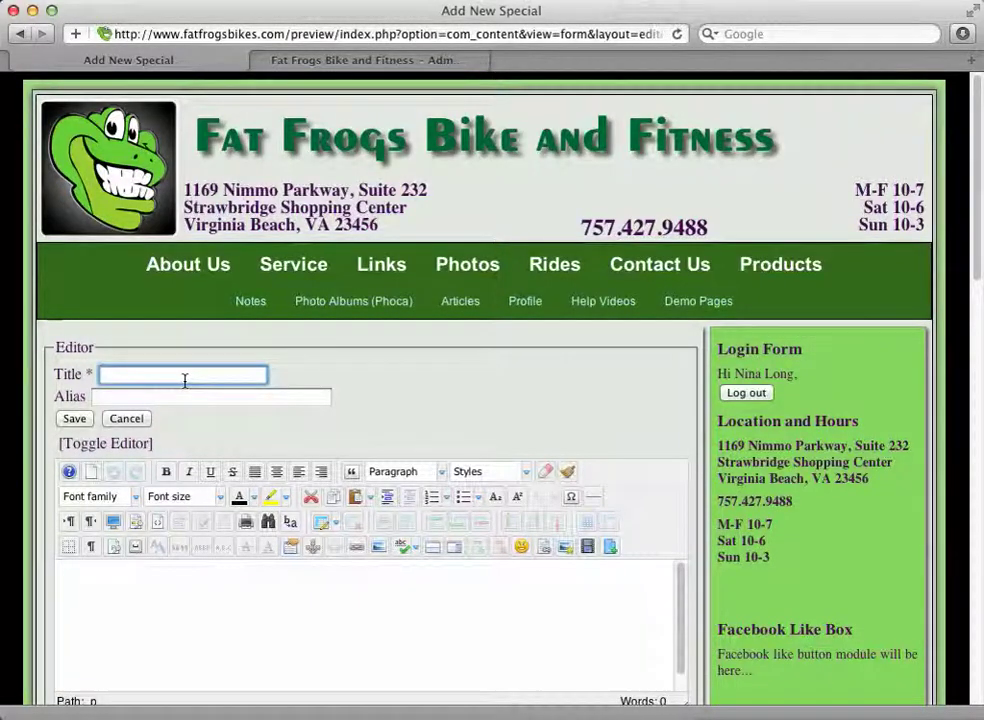
Title the special 'June Specials' and leave the alias blank.
text(June Specials)
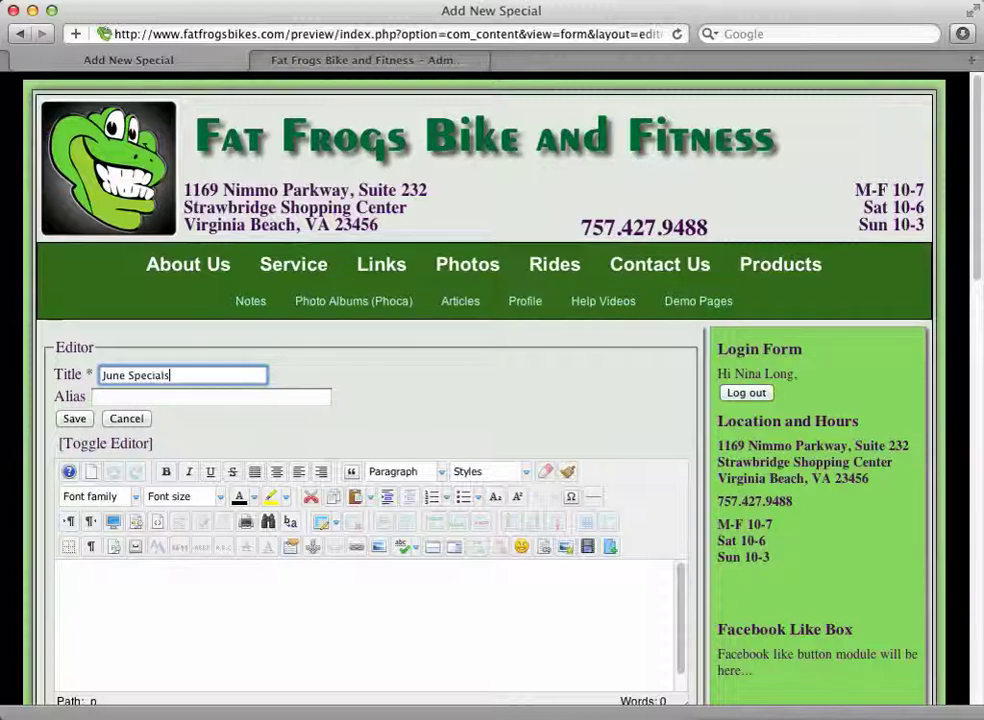
key(Tab)
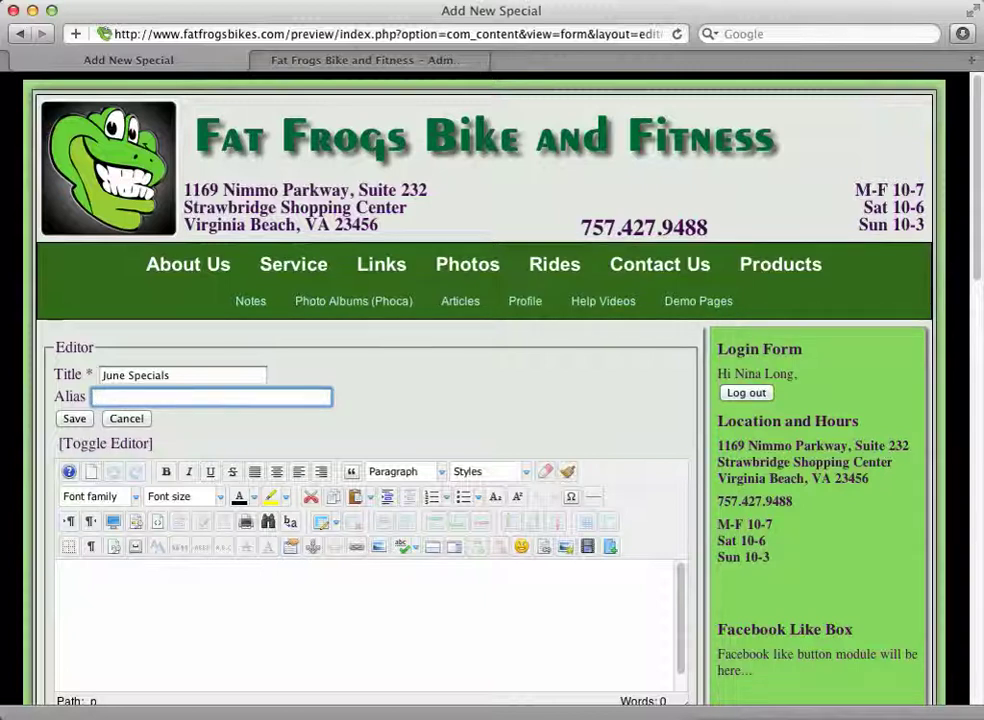
click(308, 428)
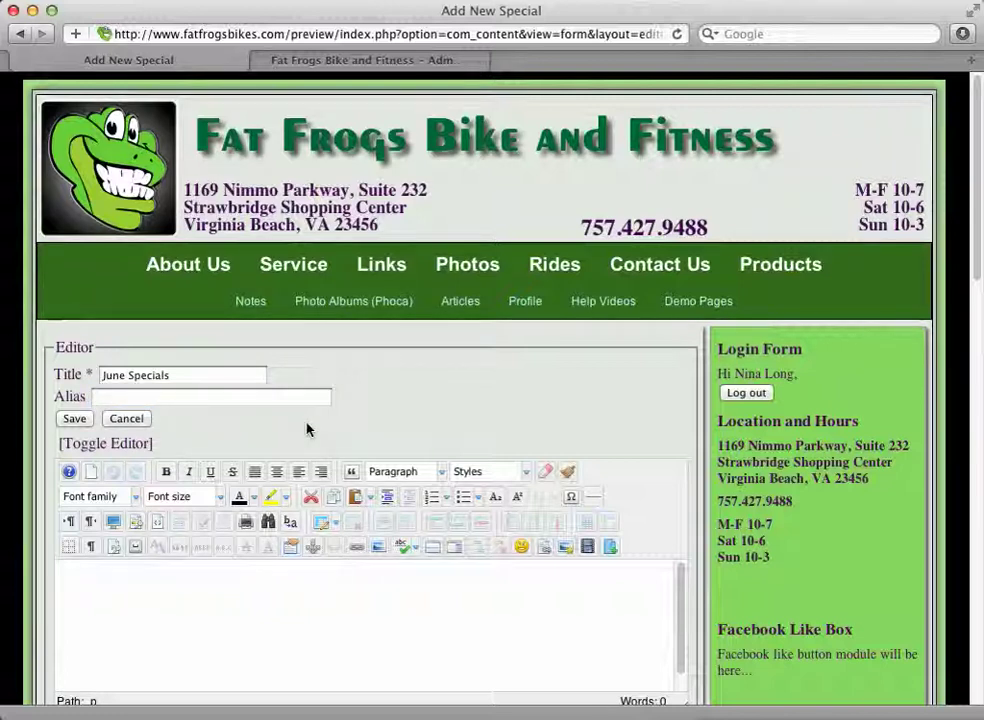
scroll(308, 428, down, 5)
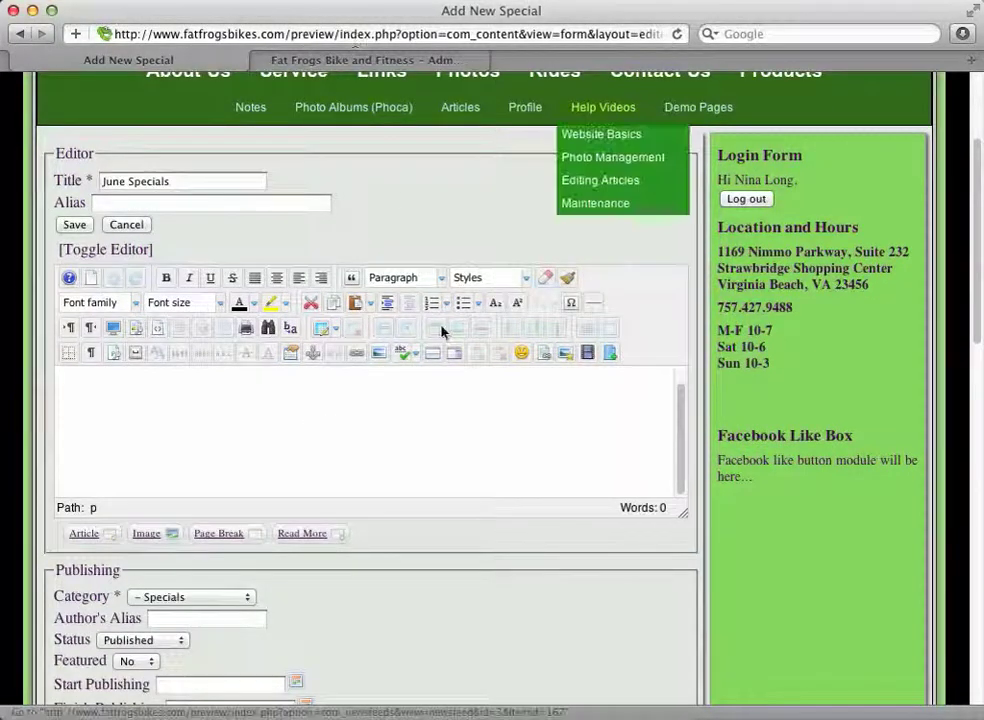
scroll(402, 479, up, 1)
scroll(481, 413, up, 2)
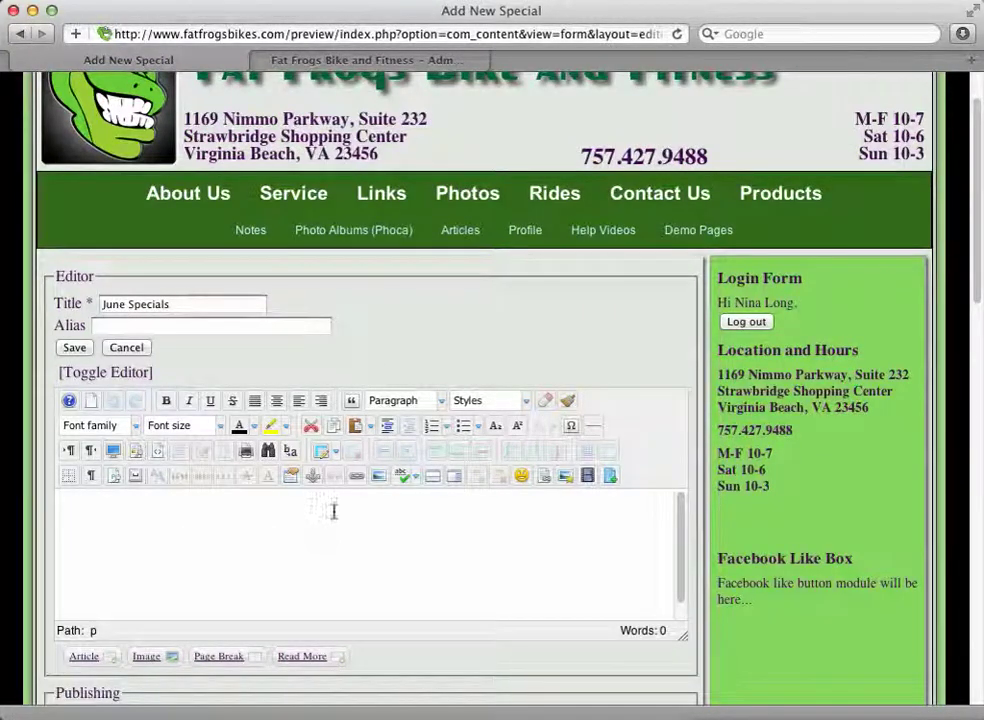
Append the year so the title reads 'June Specials 2012'.
click(206, 304)
text(21012)
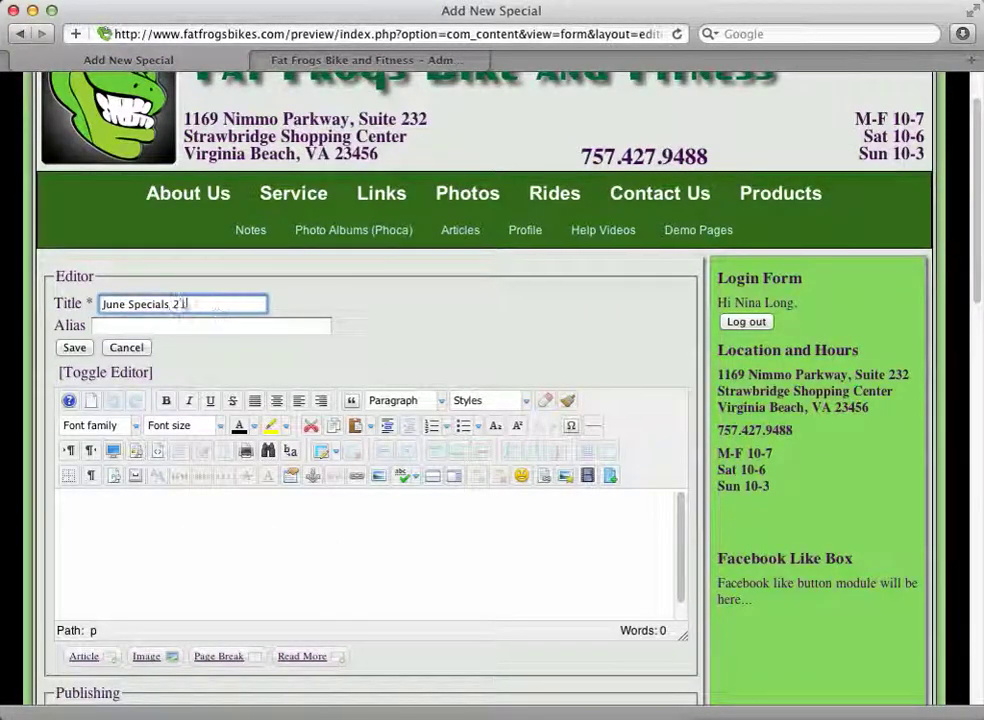
key(BackSpace)
key(BackSpace)
key(BackSpace)
text(,)
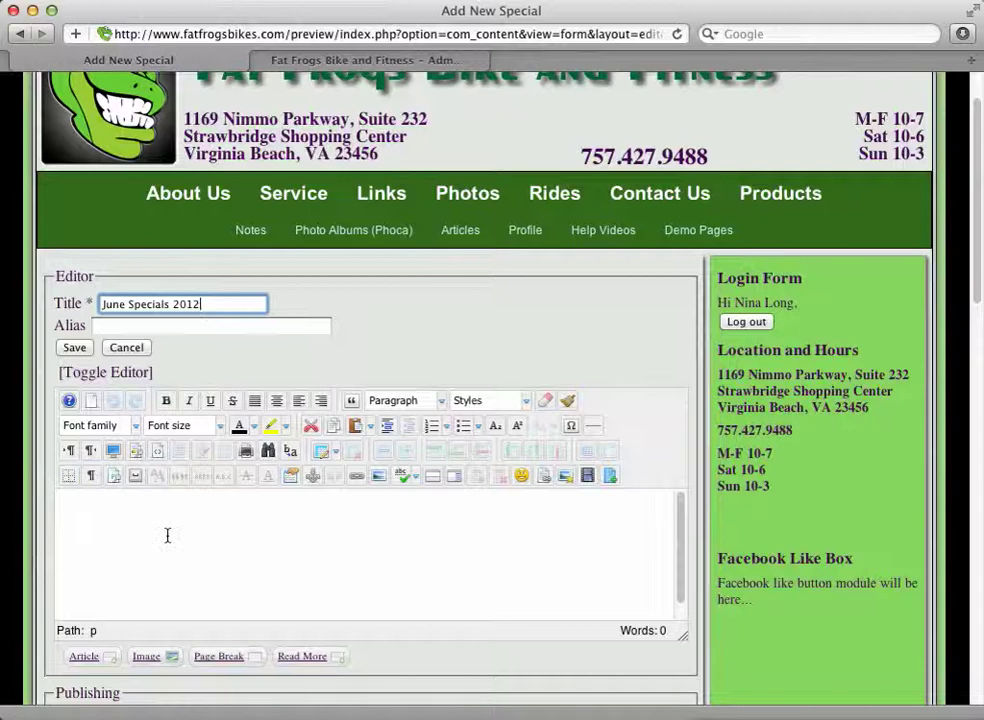
scroll(167, 534, down, 2)
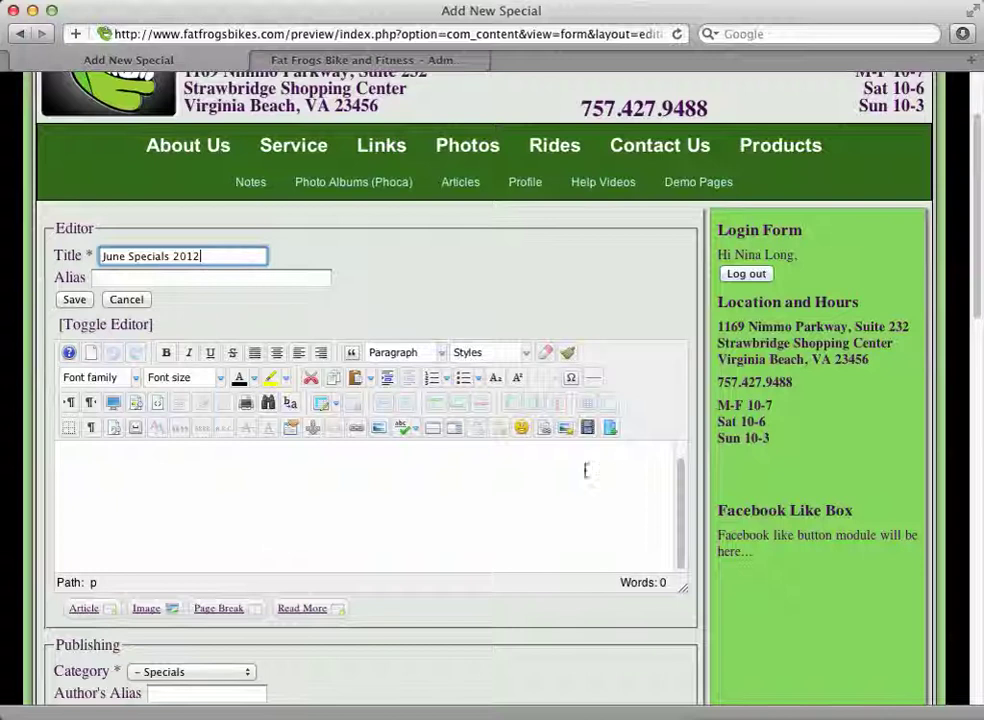
click(149, 479)
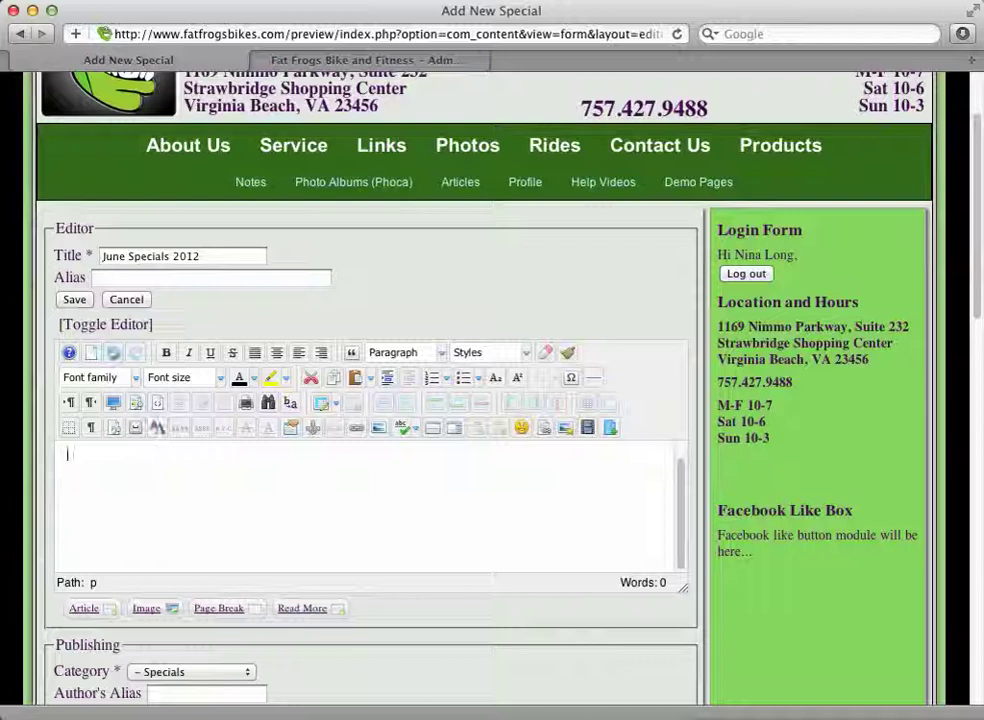
Type 'Here is the body of the special' into the article body.
text(Here is the body)
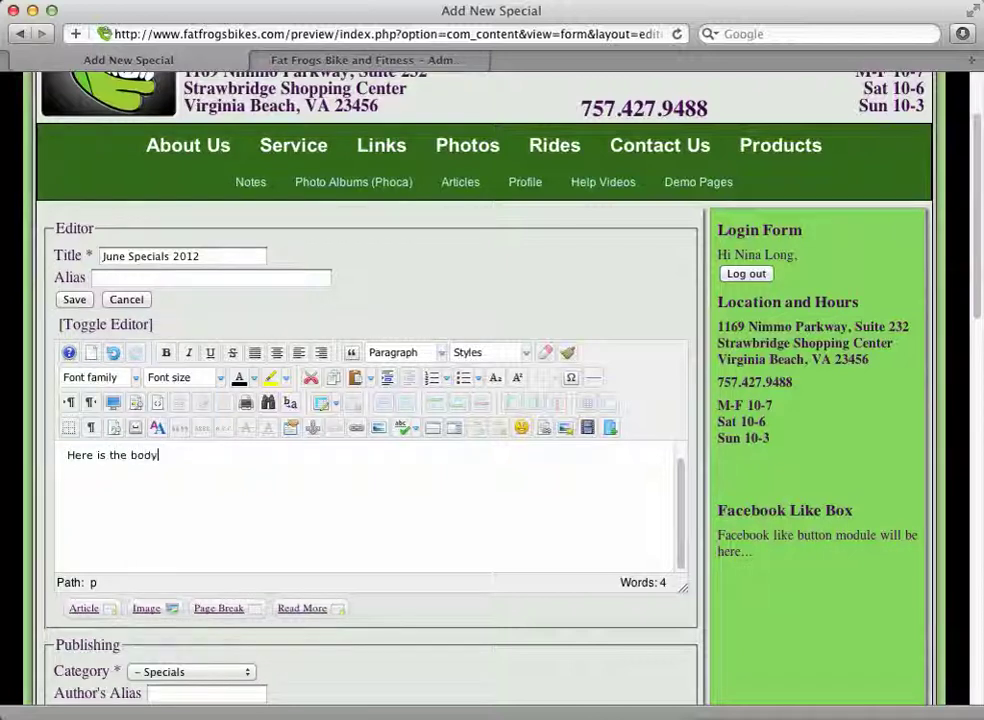
text( of the spe)
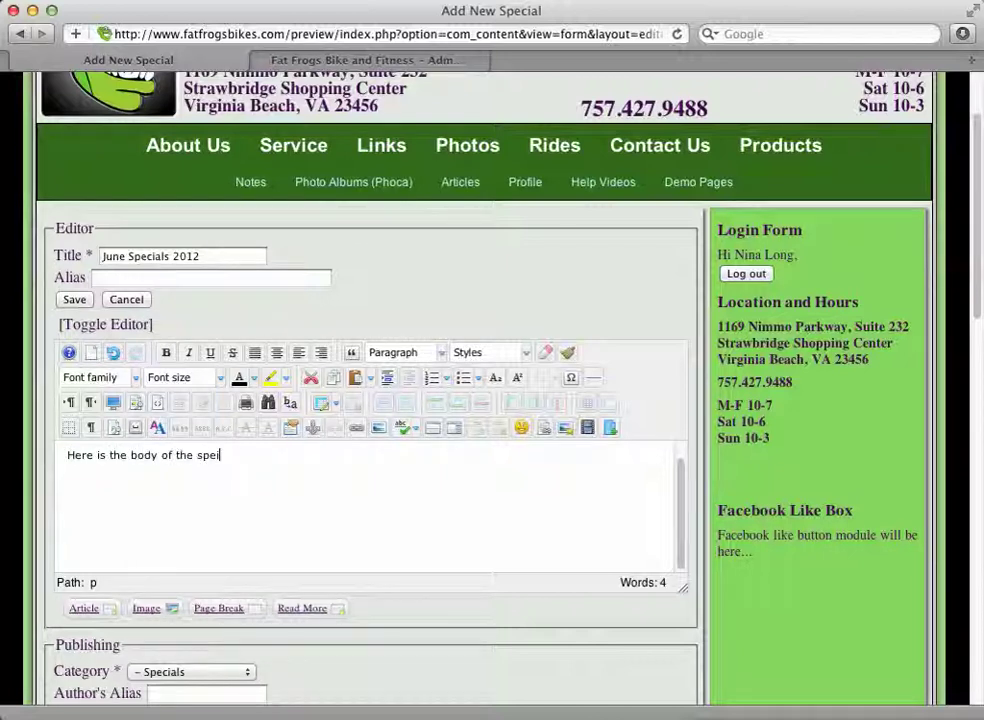
text(cial.)
Choose web_links.jpg from the stories folder in the image dialog.
click(379, 430)
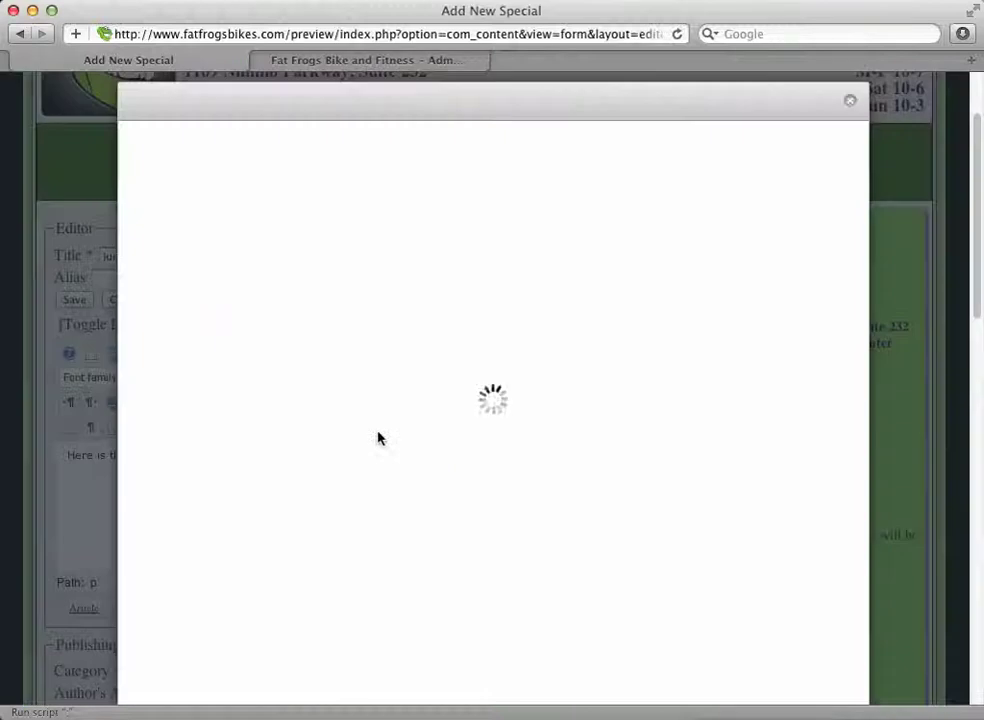
click(851, 100)
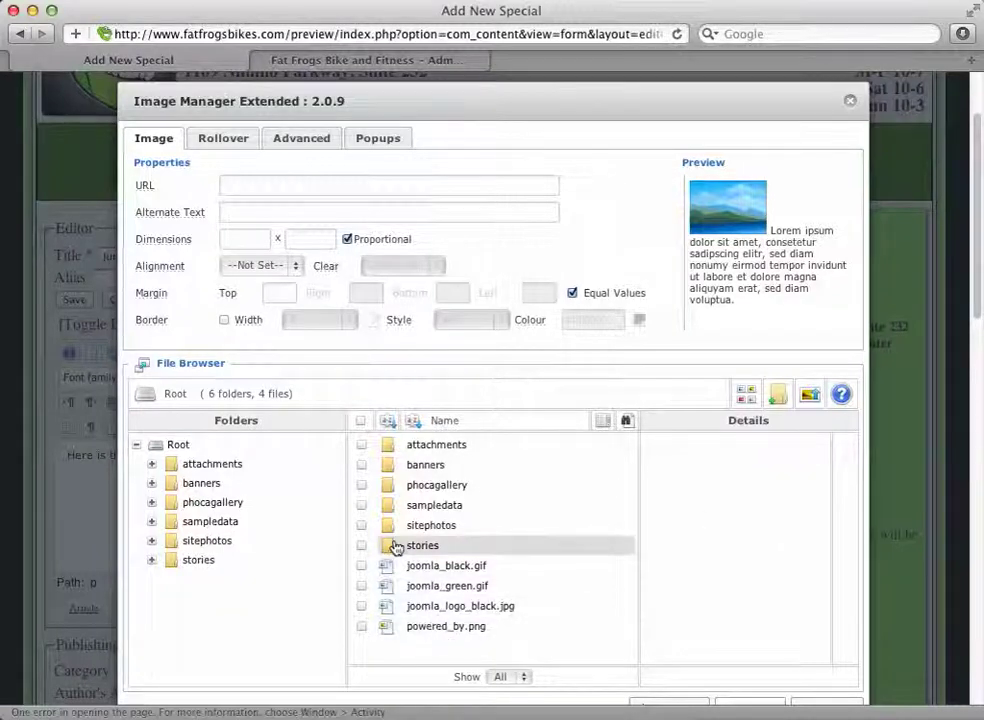
double_click(426, 546)
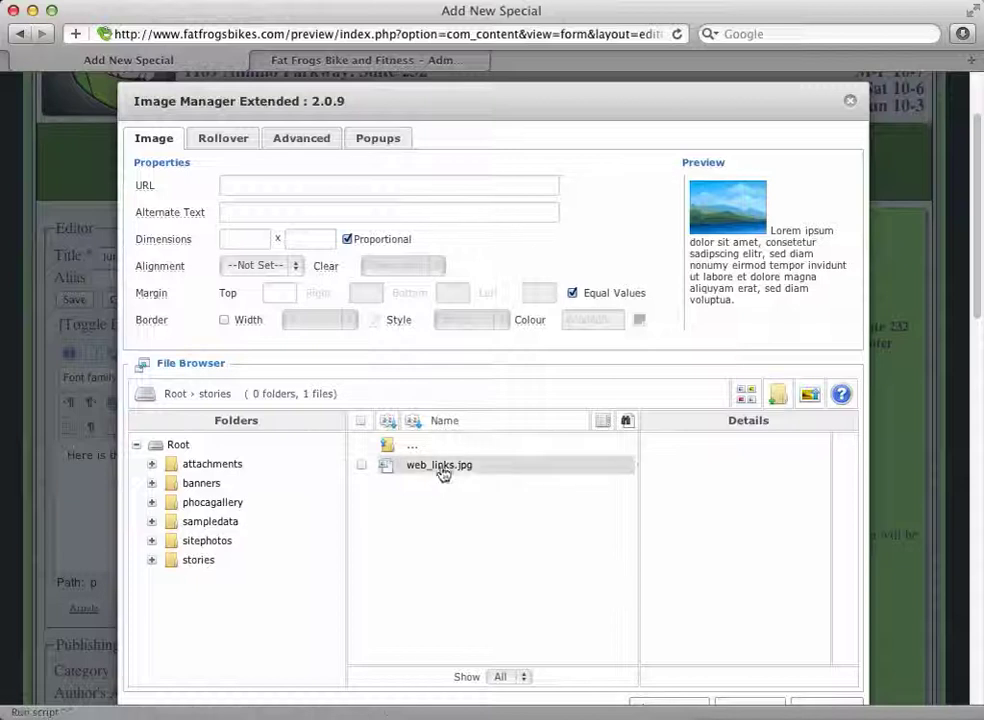
click(440, 466)
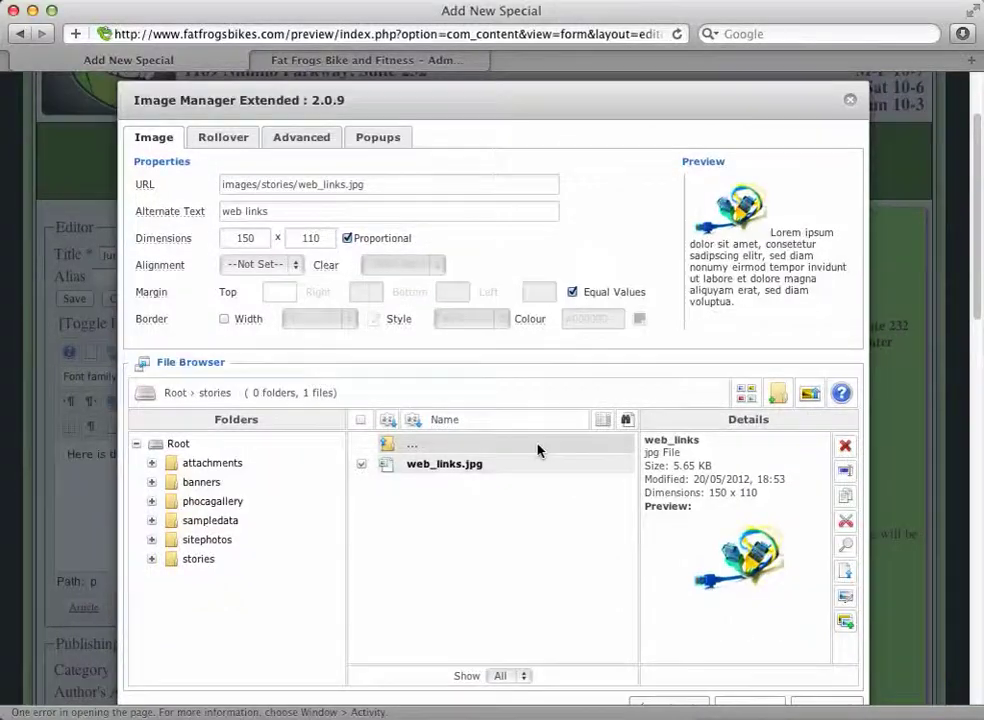
scroll(537, 450, down, 5)
scroll(727, 424, up, 1)
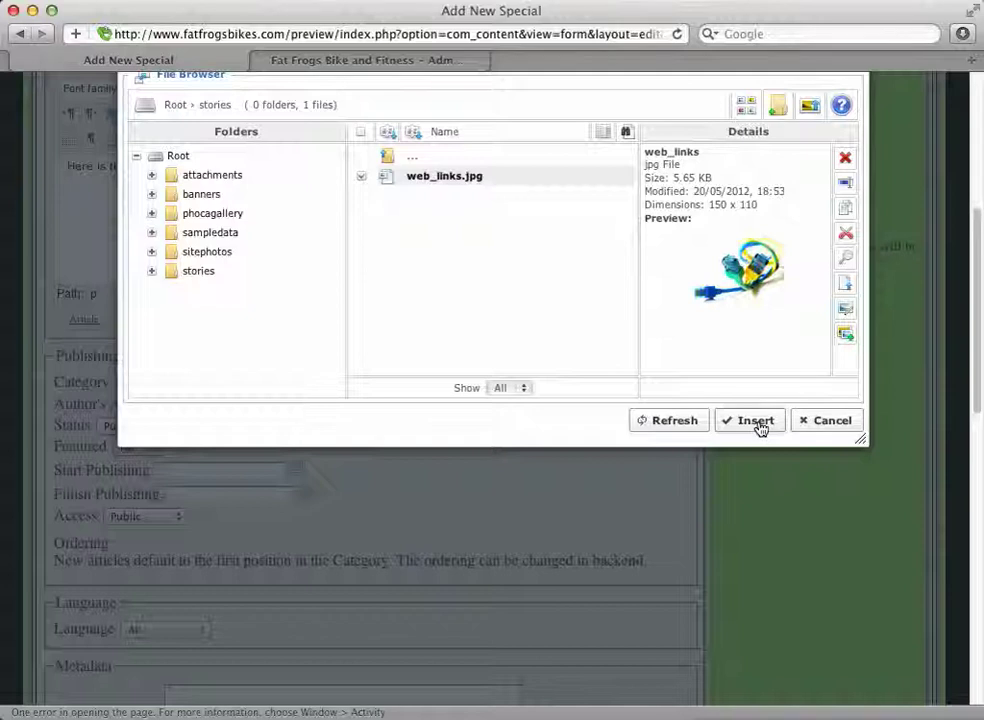
click(758, 427)
Insert web_links.jpg into the body and try dragging it toward the right.
click(426, 202)
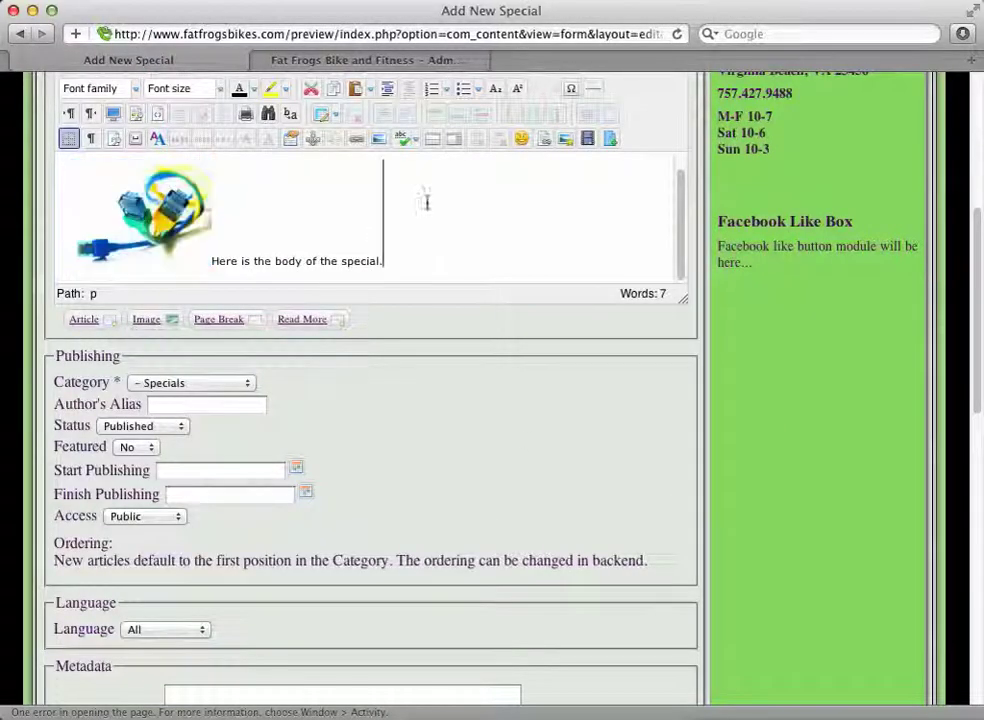
scroll(518, 248, up, 1)
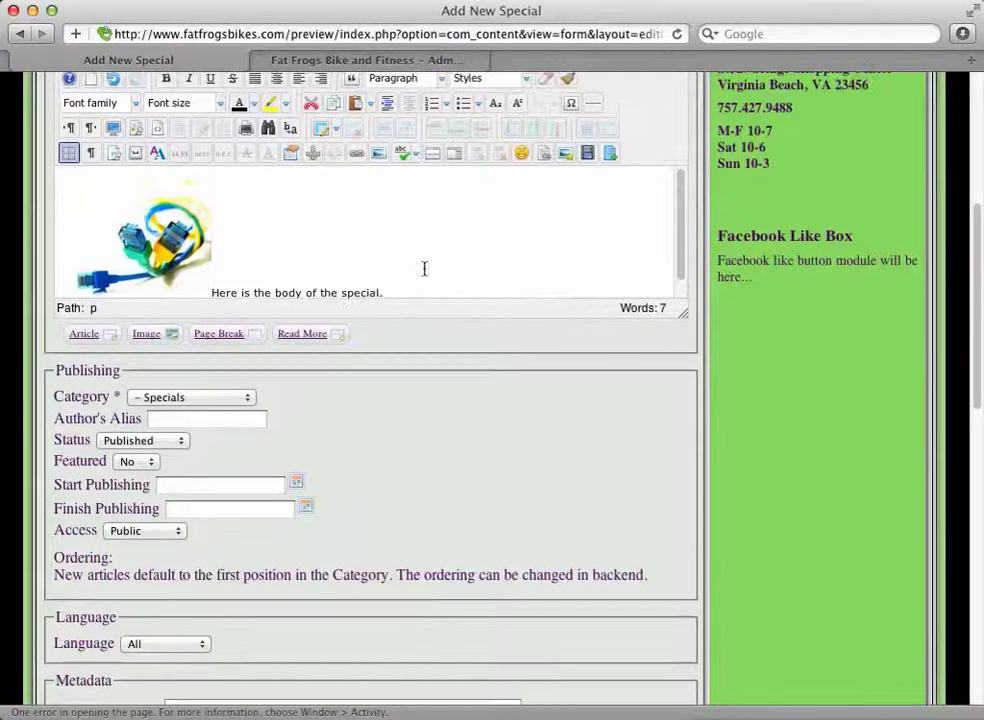
click(150, 247)
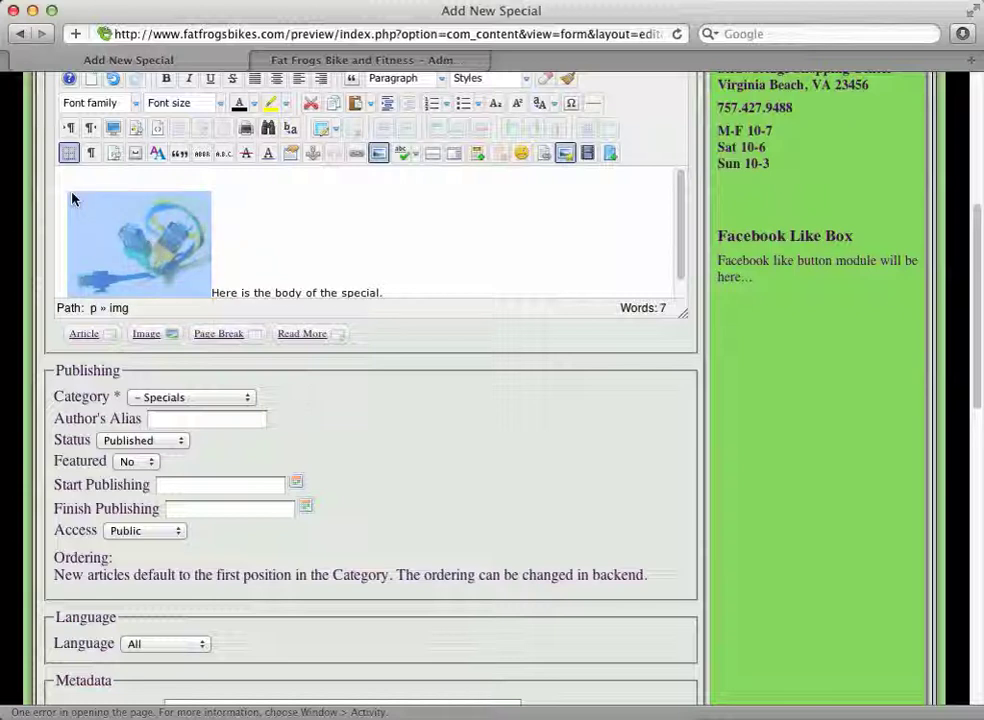
drag(77, 204, 341, 231)
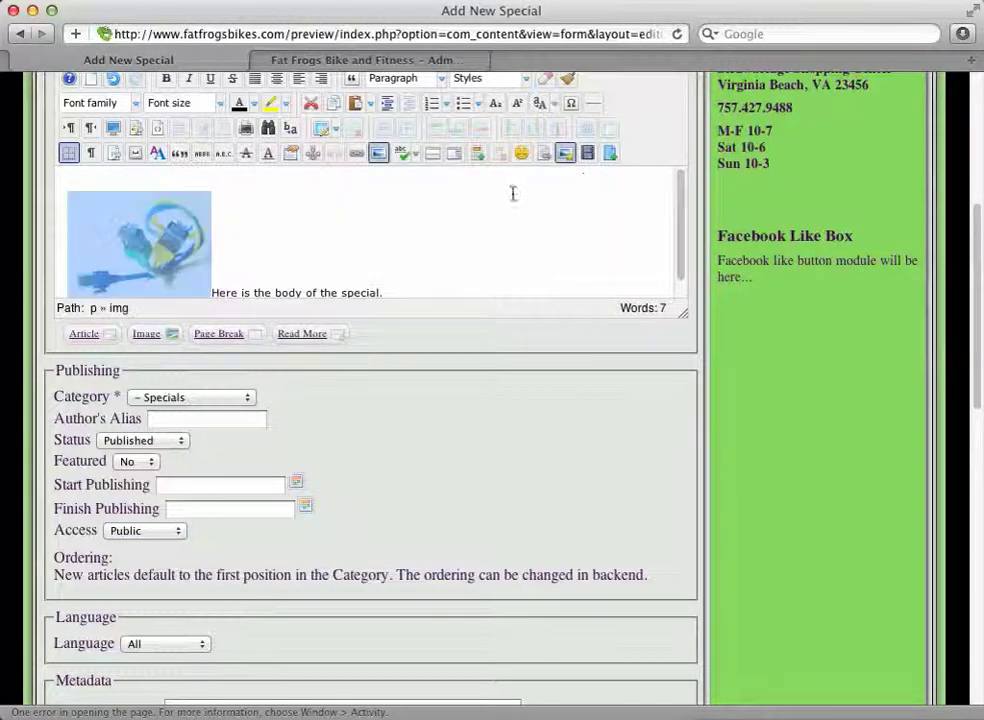
Apply the rightimg class to the web_links image so it floats right.
click(564, 156)
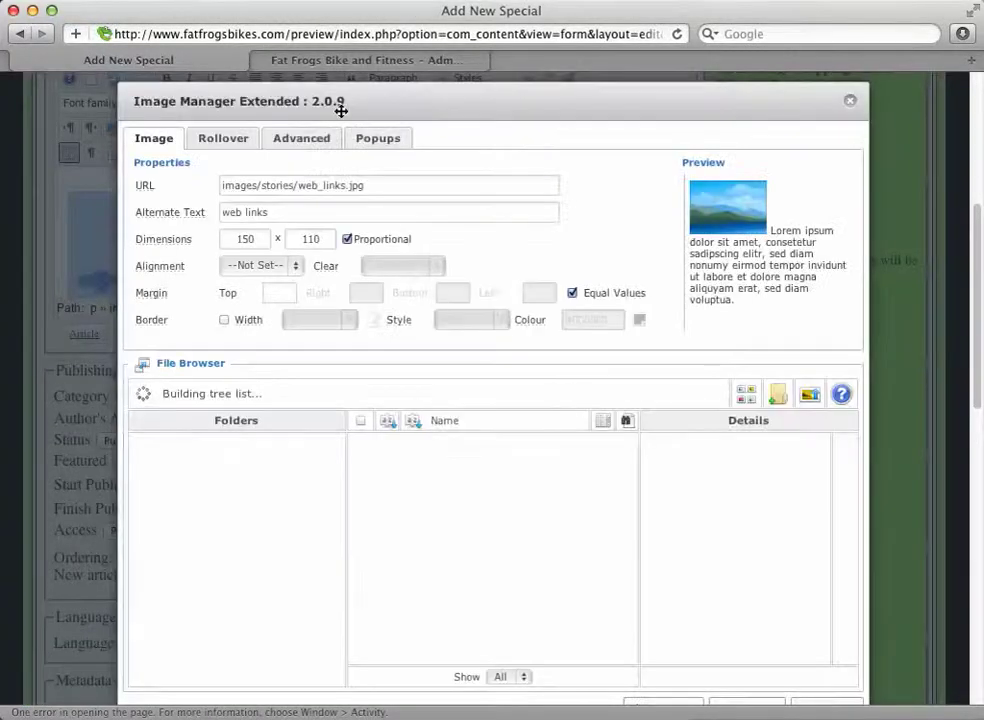
click(301, 141)
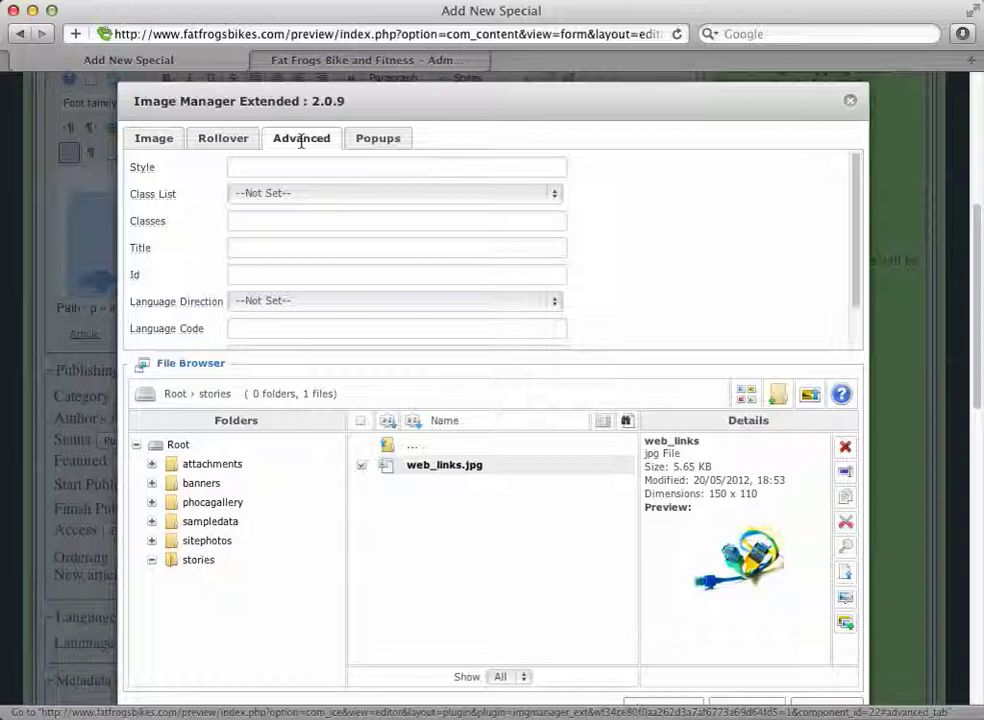
click(554, 198)
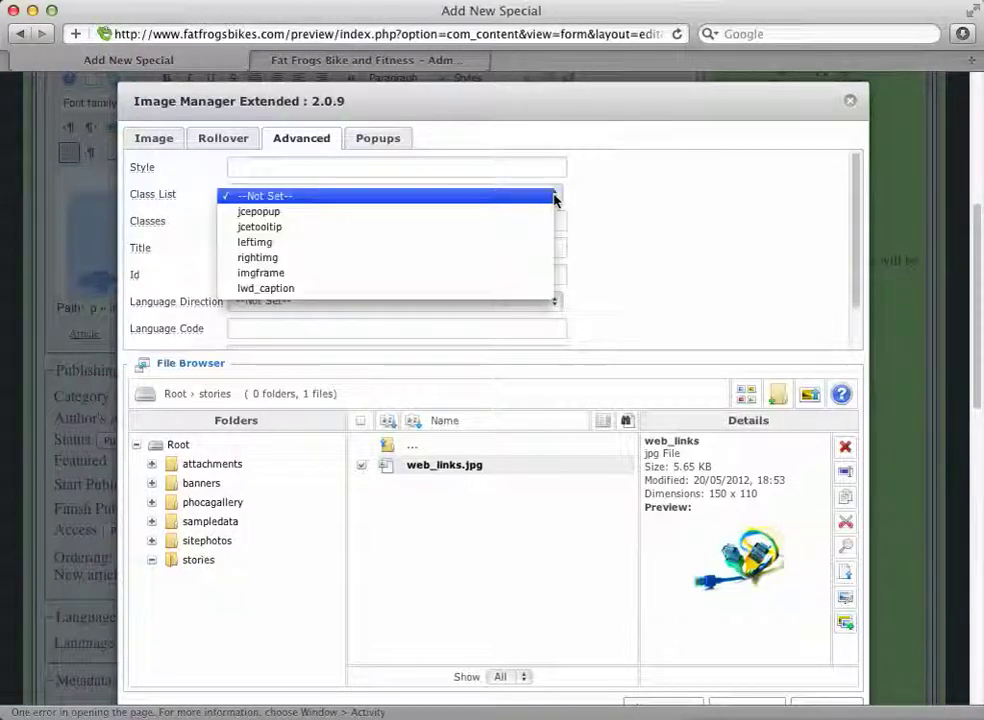
click(354, 258)
scroll(727, 430, down, 5)
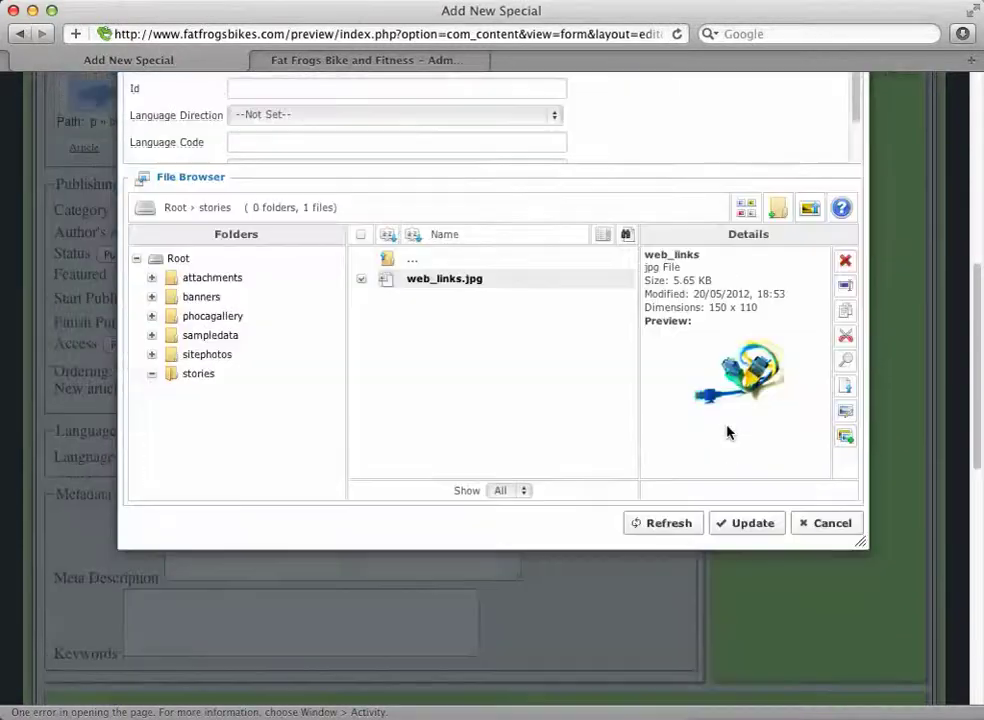
click(738, 439)
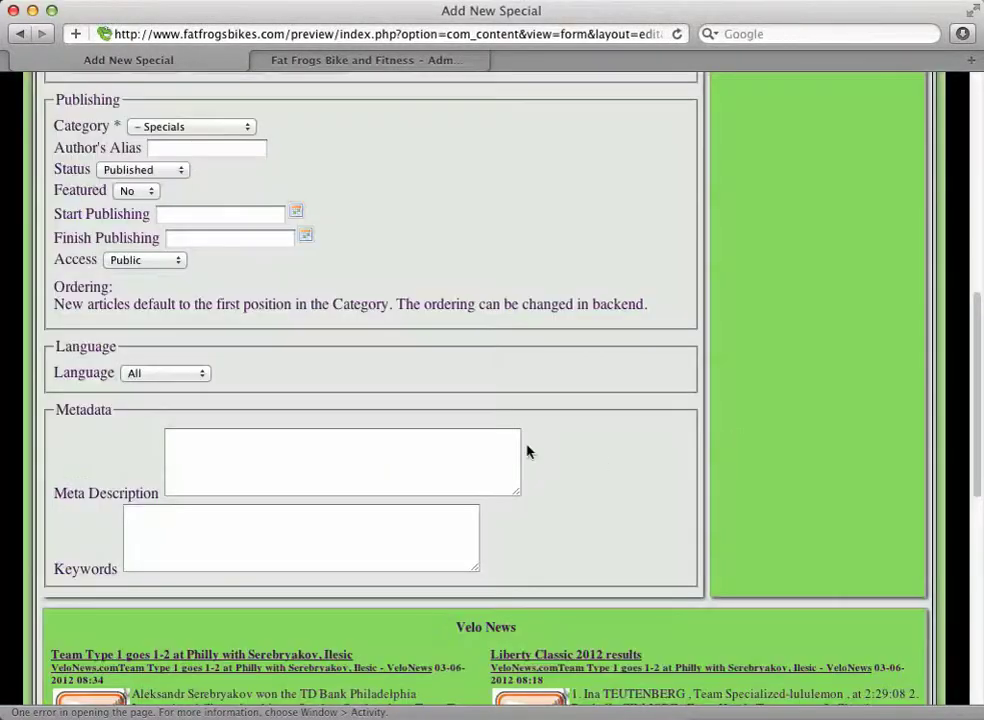
scroll(587, 450, up, 1)
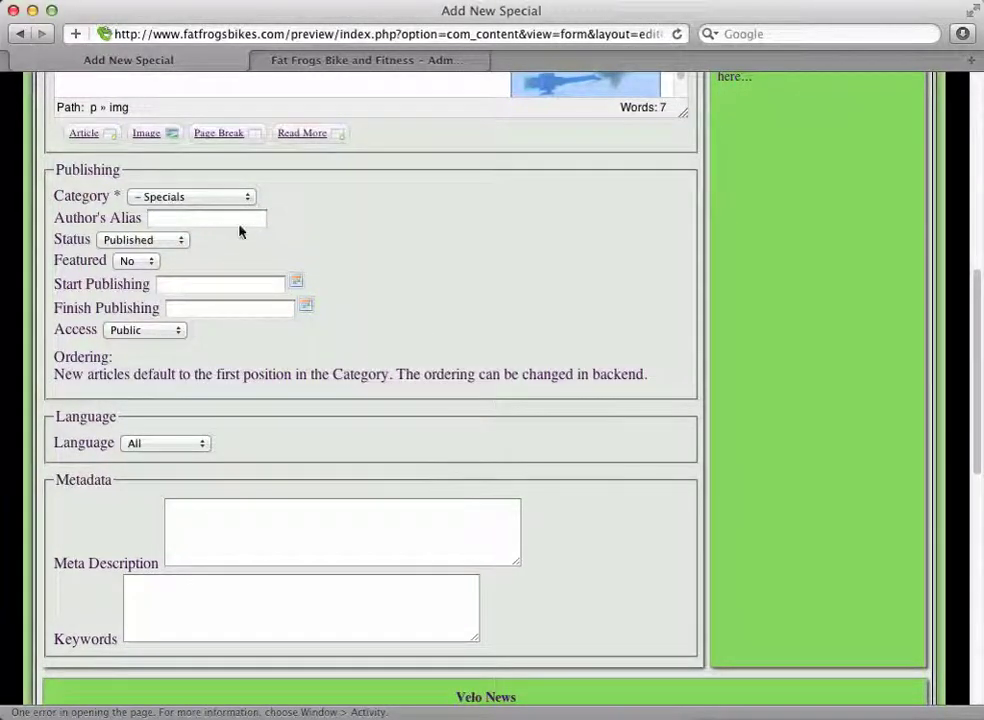
Add a 'Pricing' line after the body sentence with a Read More break before it.
scroll(222, 237, up, 3)
click(305, 157)
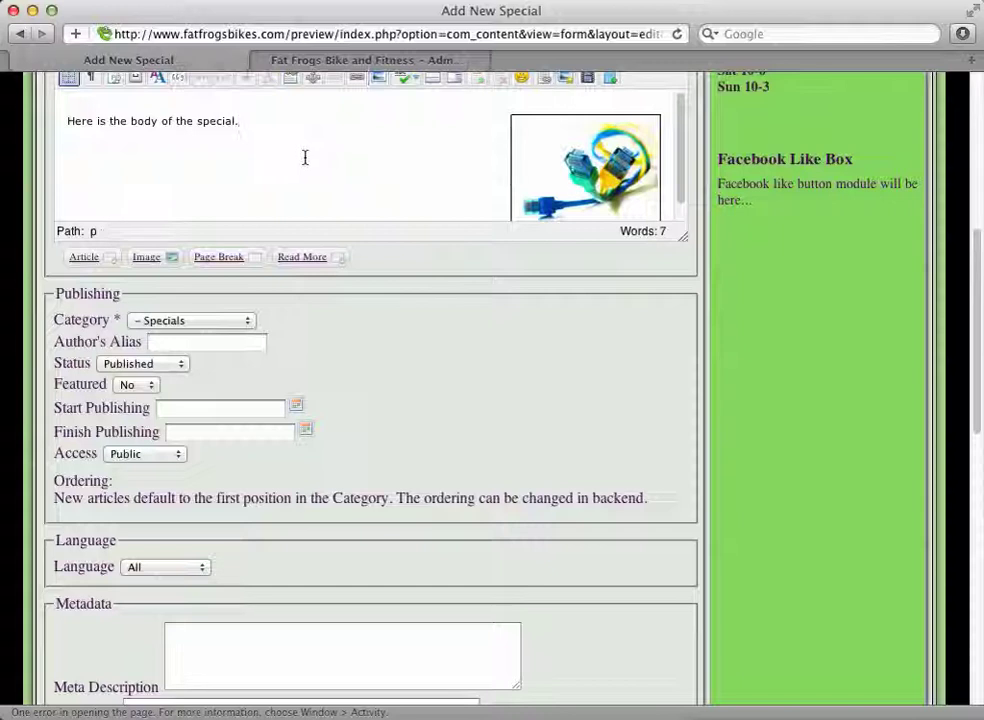
text(Pricing)
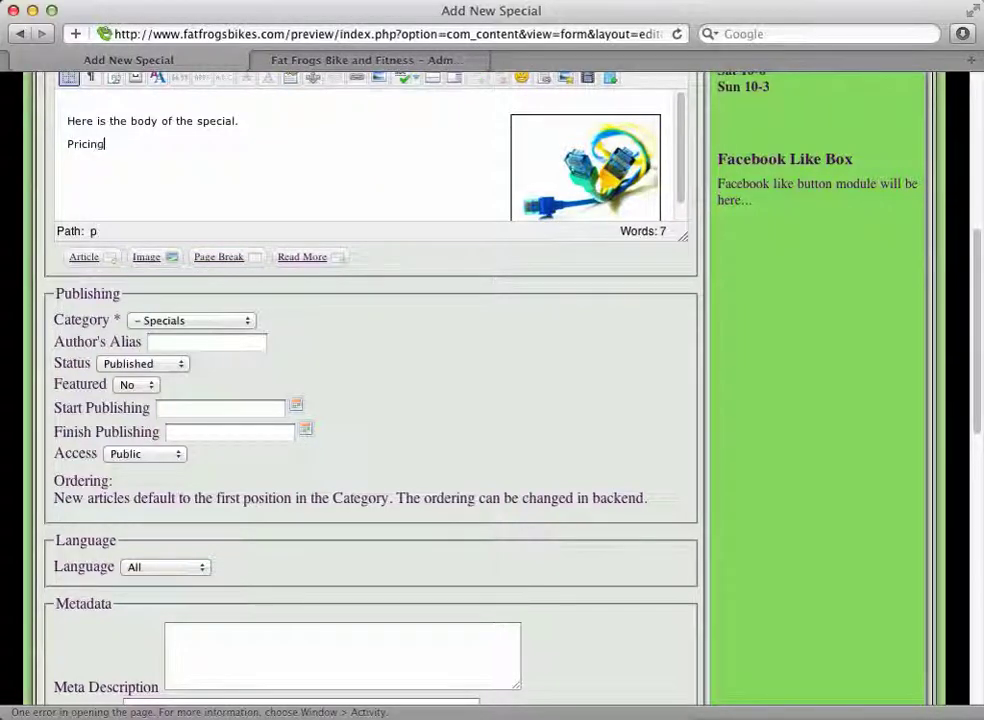
click(258, 123)
key(Return)
scroll(378, 410, up, 2)
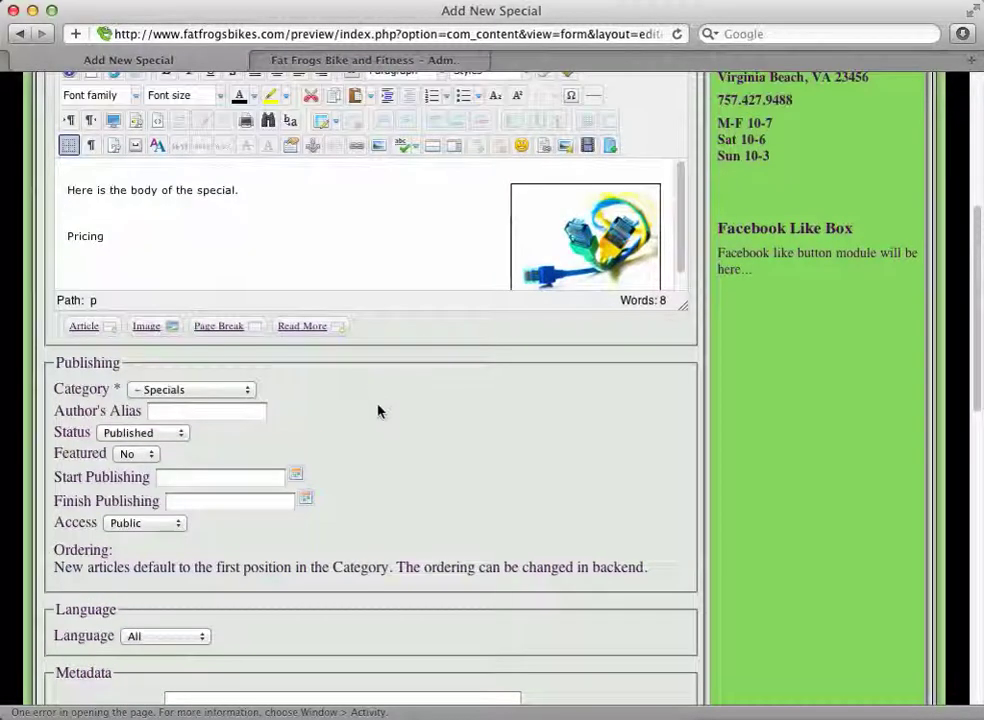
click(313, 331)
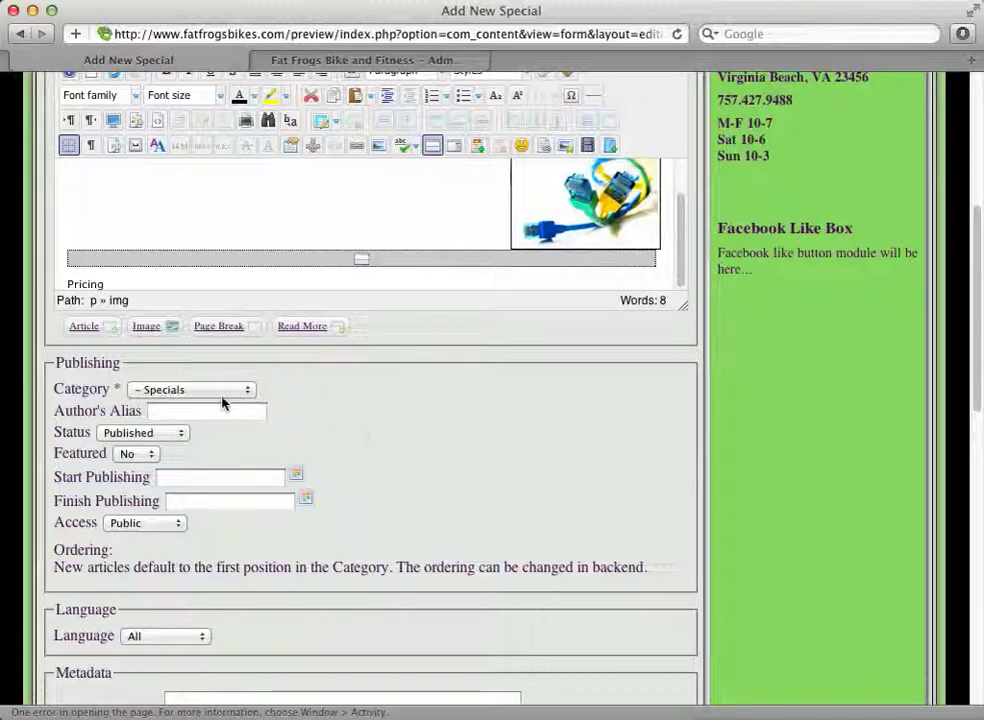
click(204, 410)
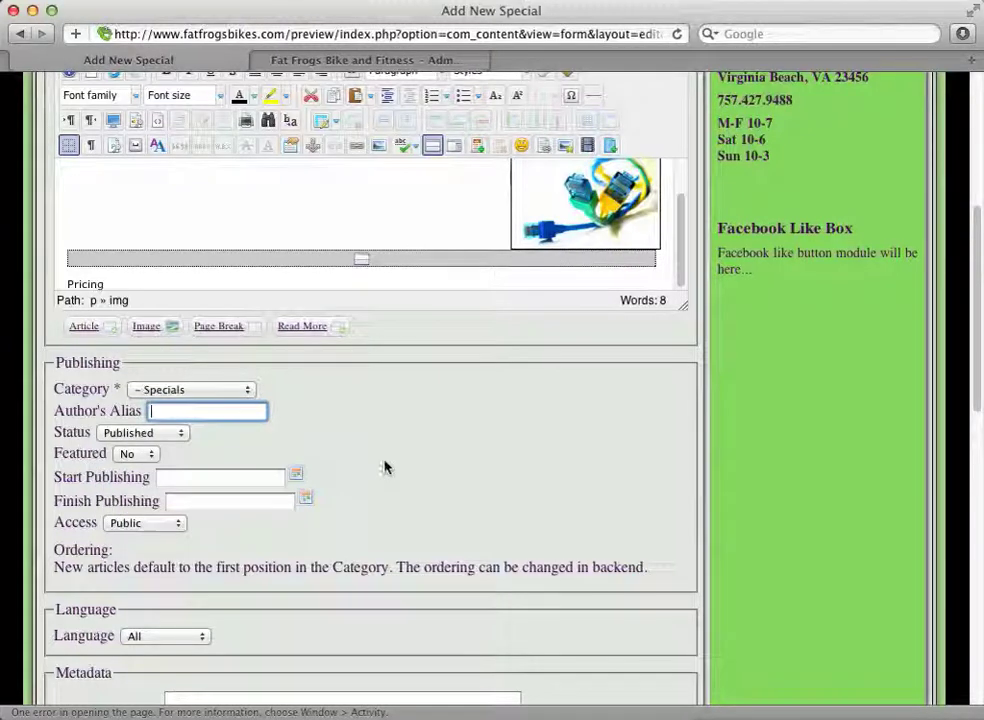
click(297, 474)
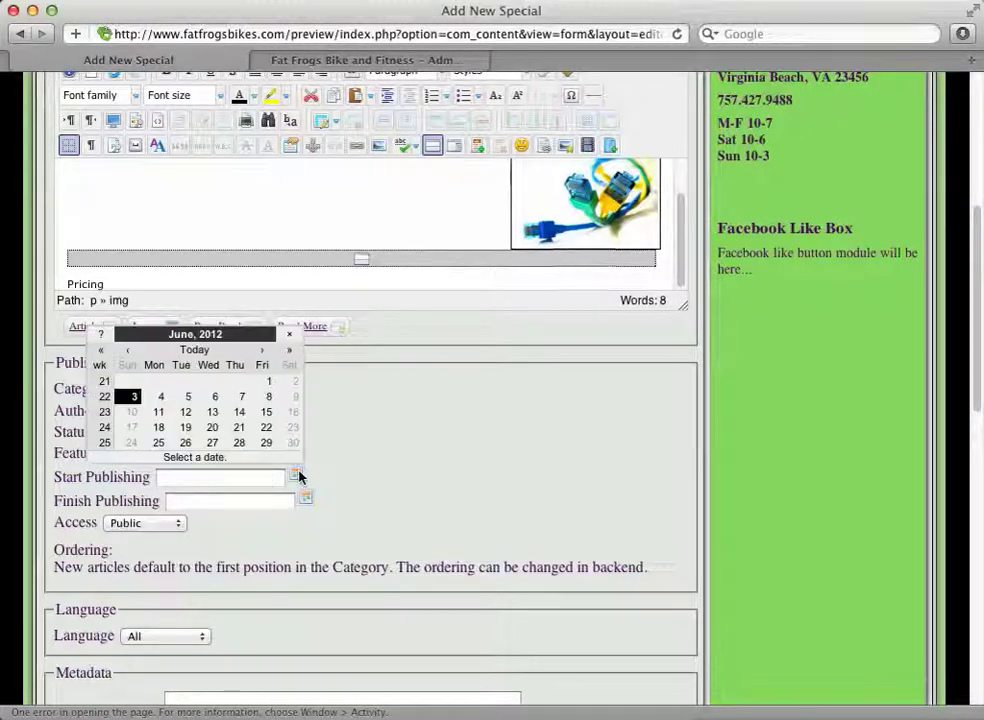
click(195, 351)
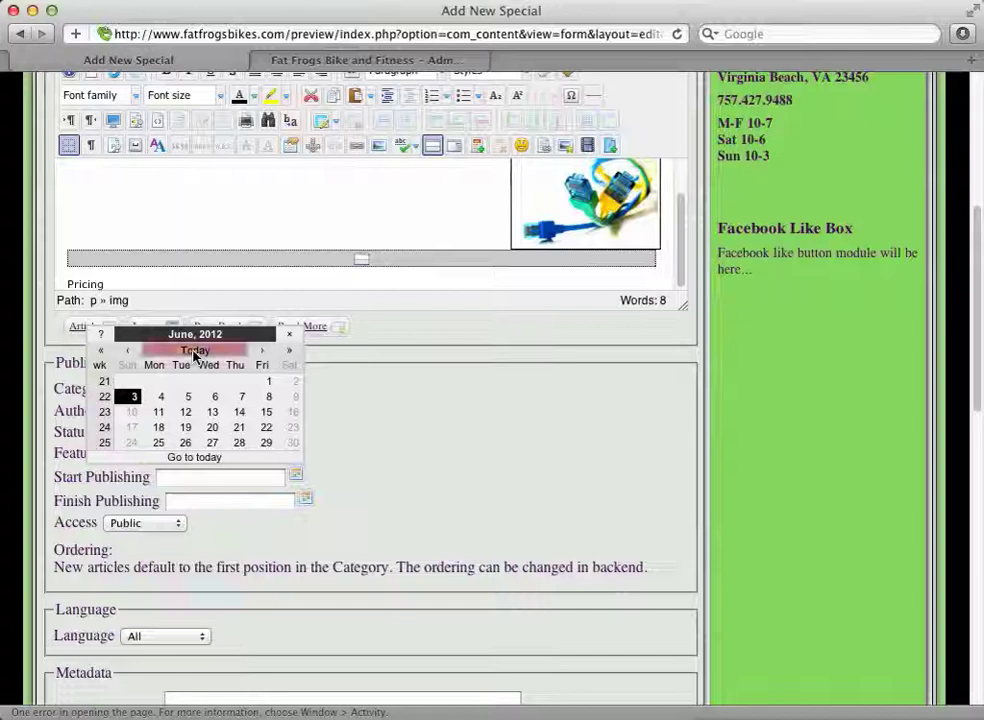
click(296, 477)
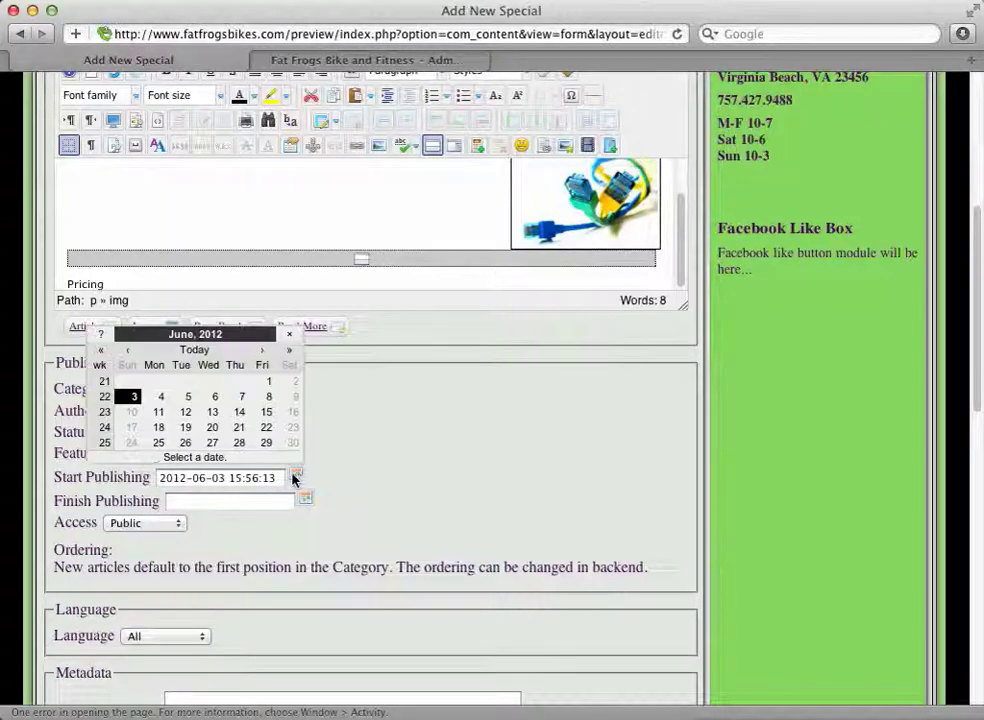
click(400, 485)
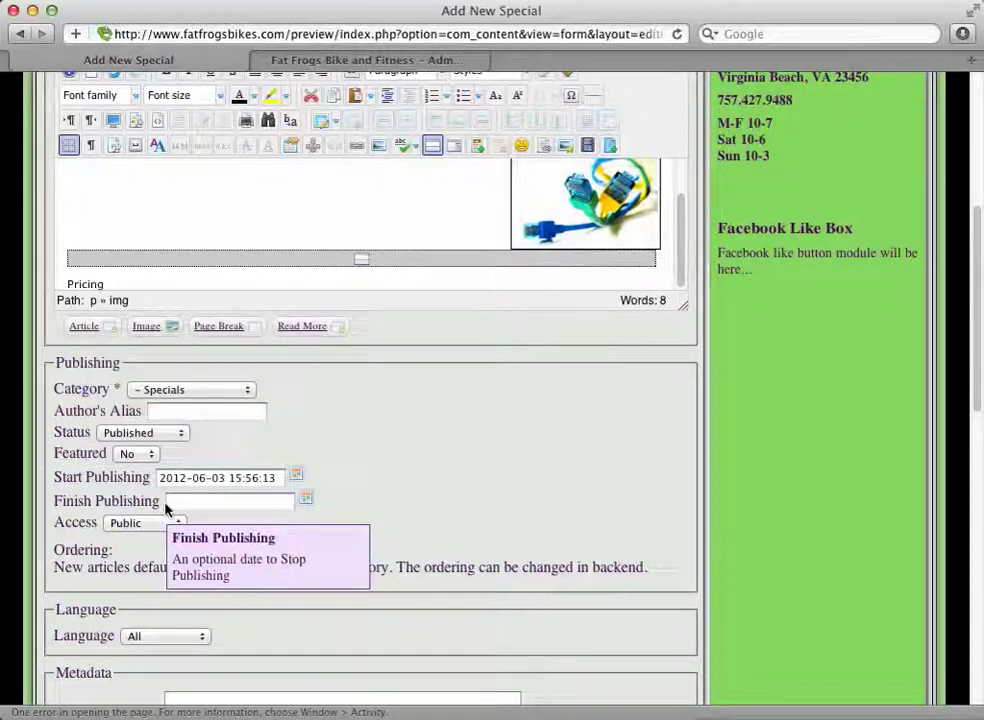
click(296, 478)
click(193, 352)
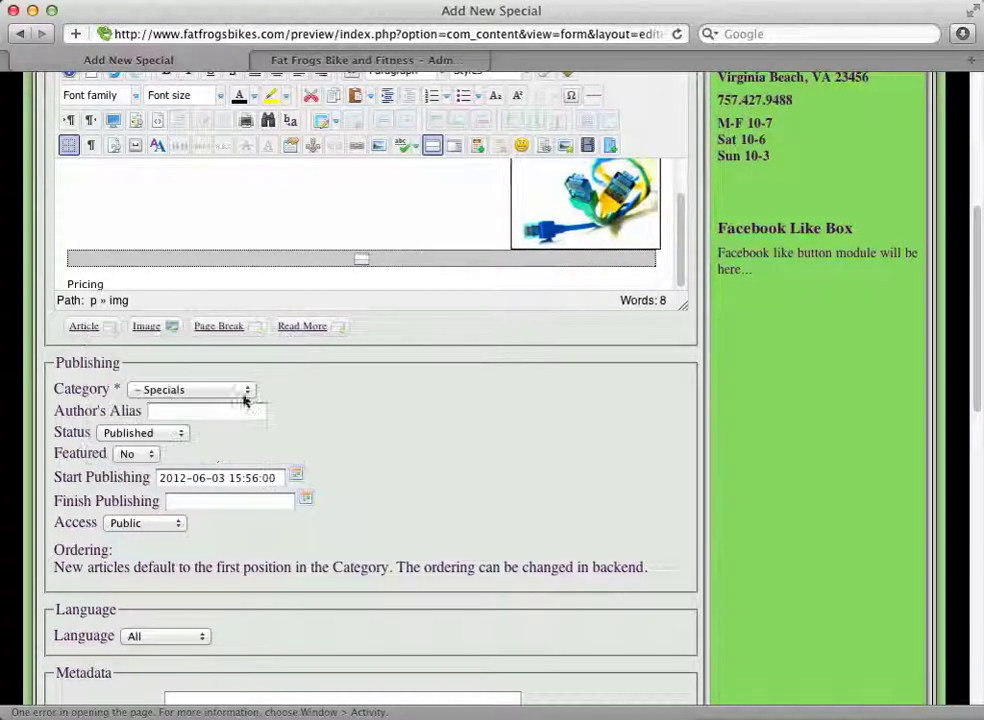
click(305, 498)
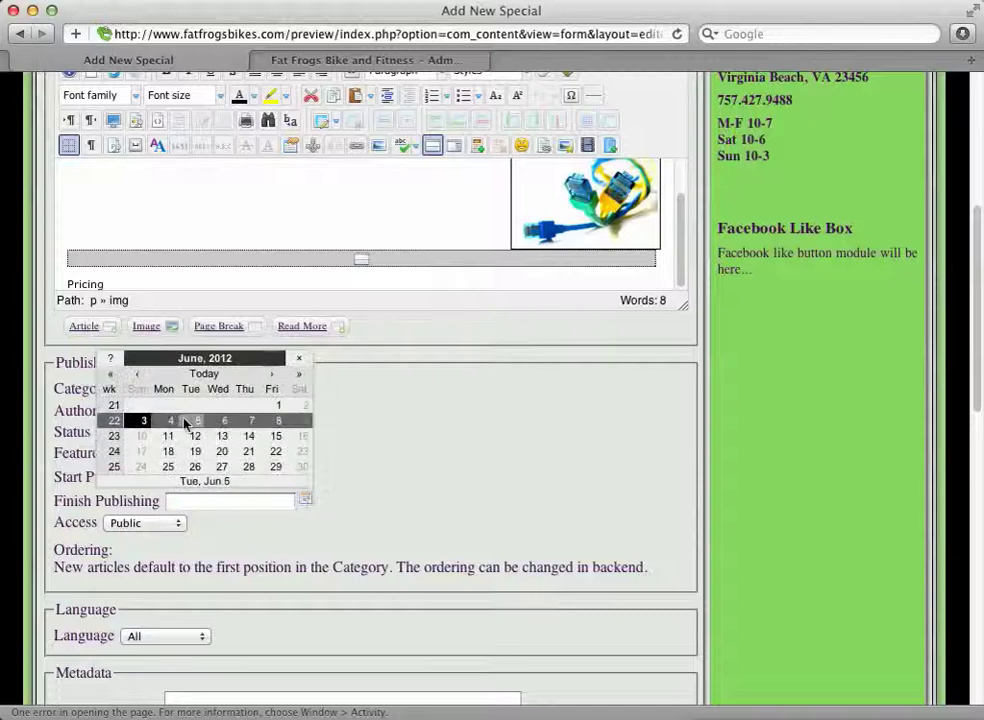
click(171, 421)
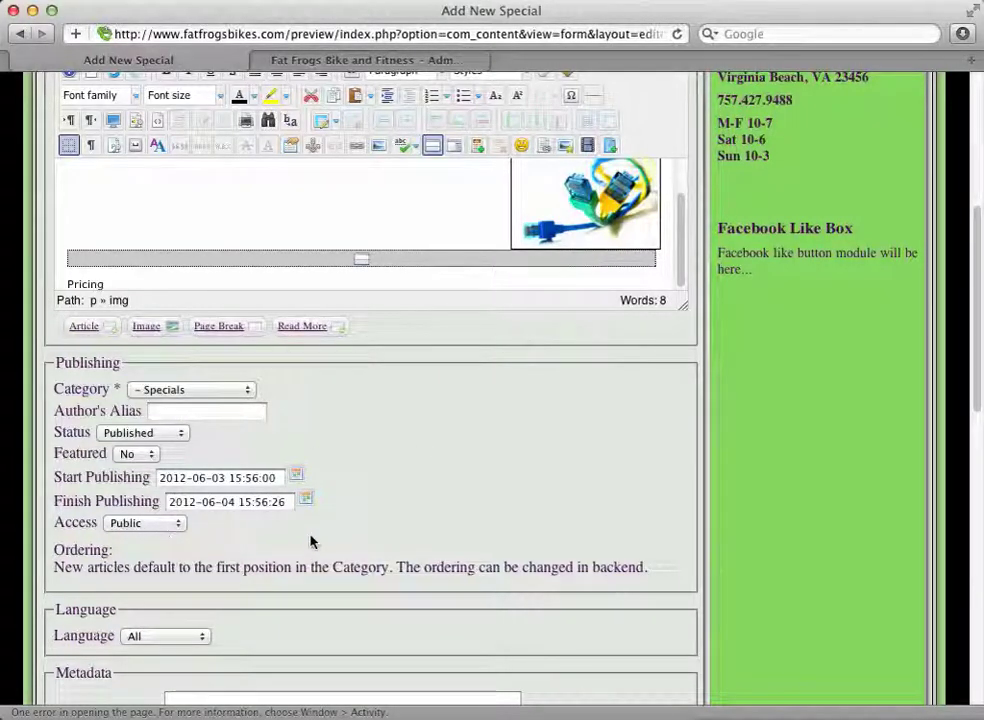
scroll(311, 541, down, 5)
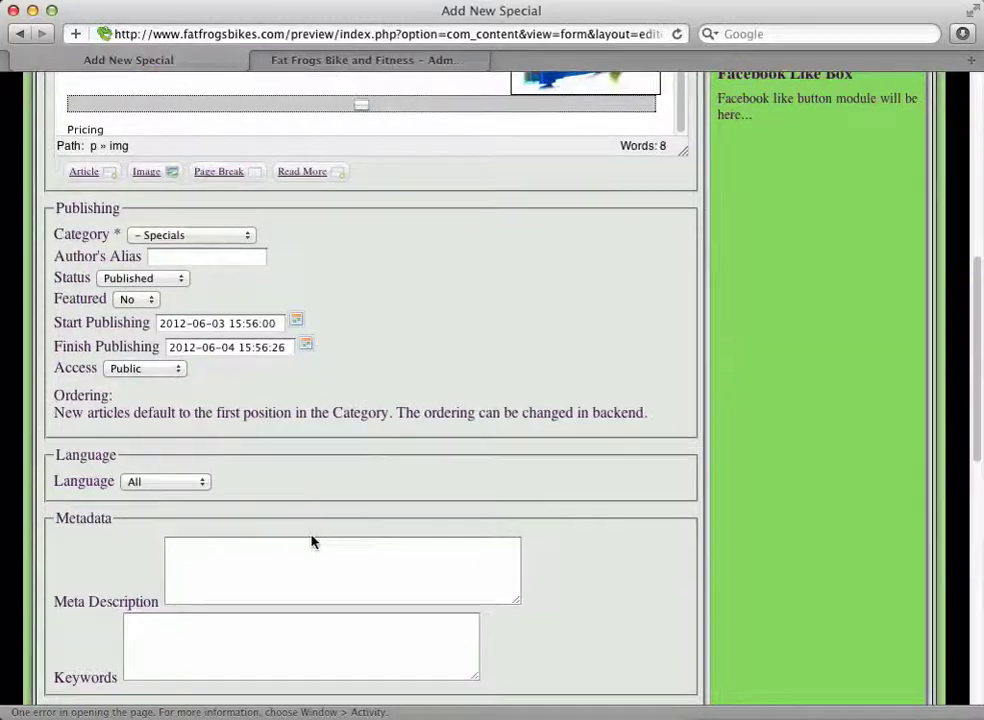
Enter 'helmets,' in the metadata Keywords field.
scroll(352, 524, down, 2)
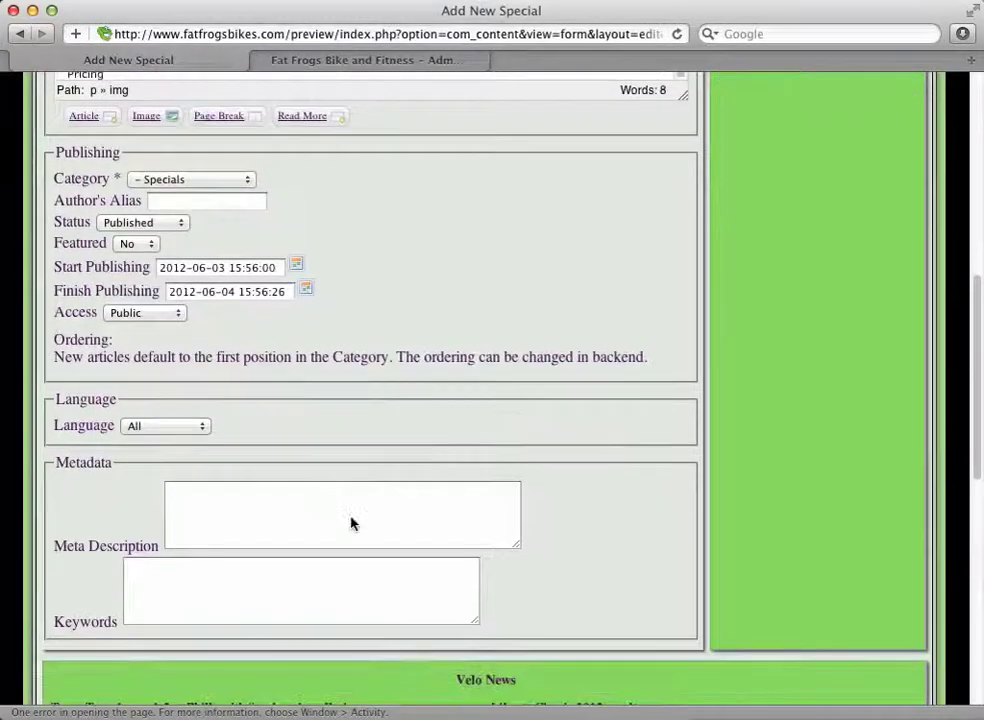
click(235, 503)
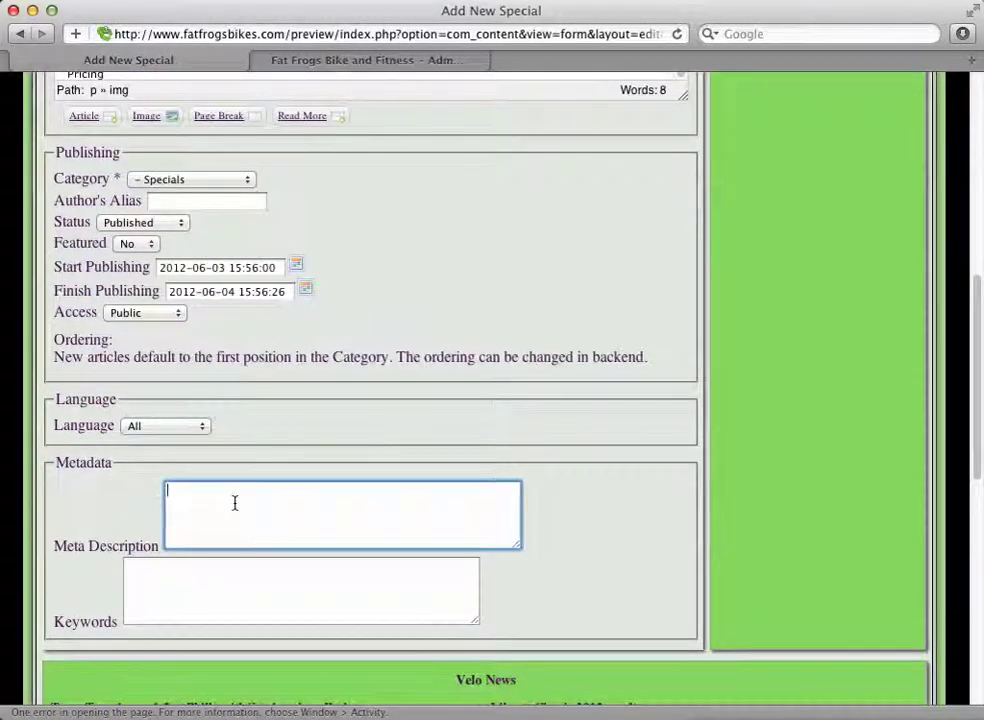
click(217, 582)
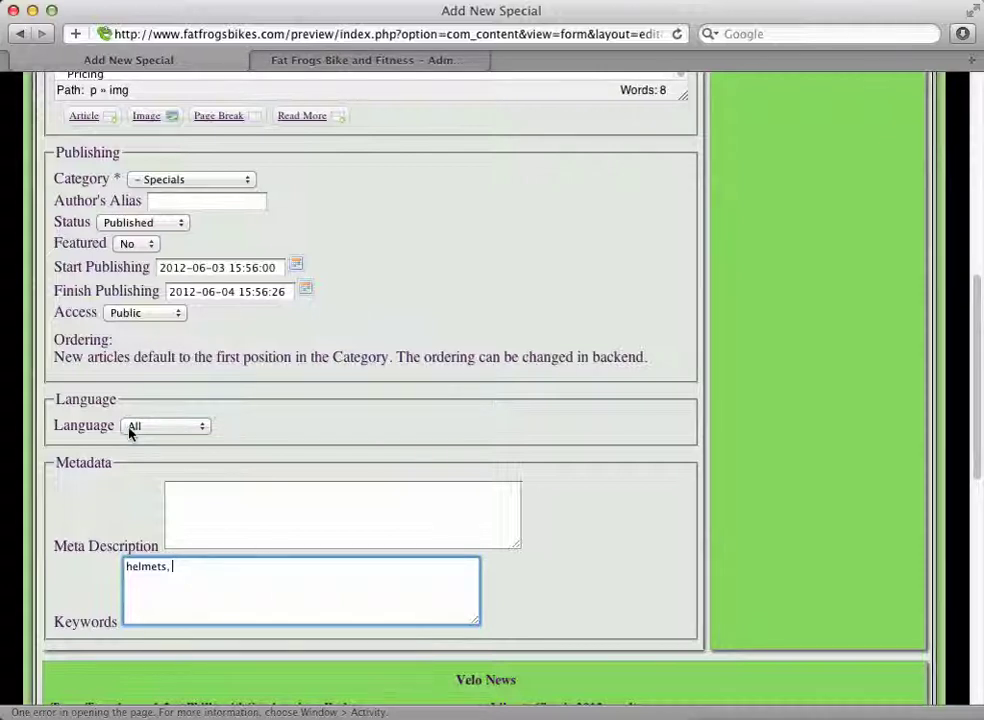
scroll(560, 505, up, 6)
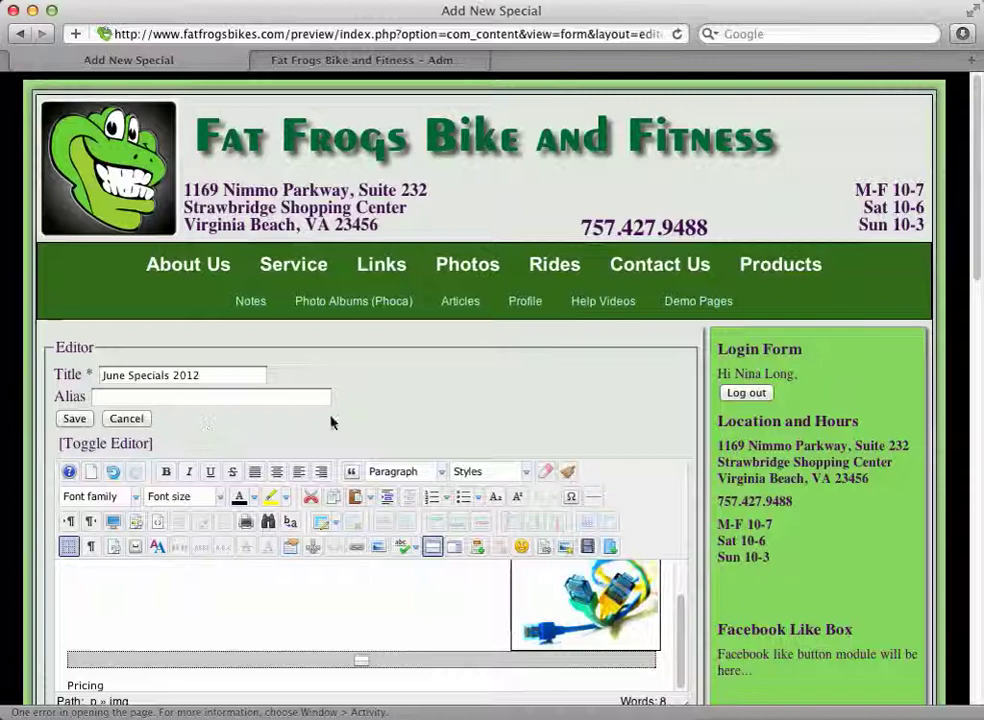
Save the 'June Specials 2012' article from the editor form, landing back on the About Us page.
scroll(515, 435, down, 6)
scroll(522, 443, down, 2)
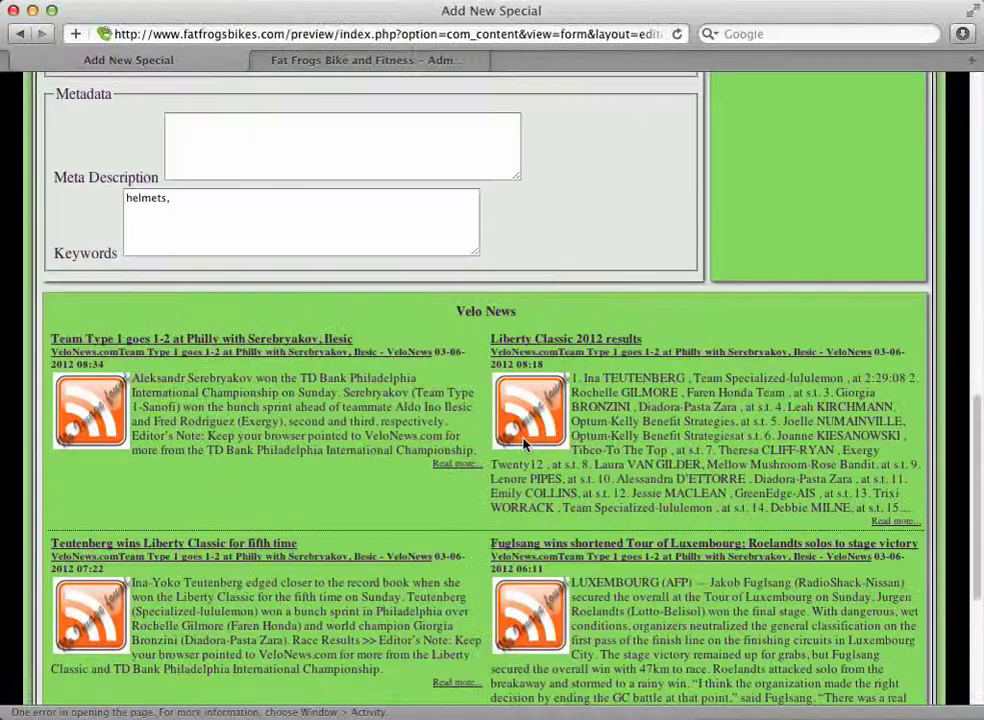
scroll(522, 443, up, 10)
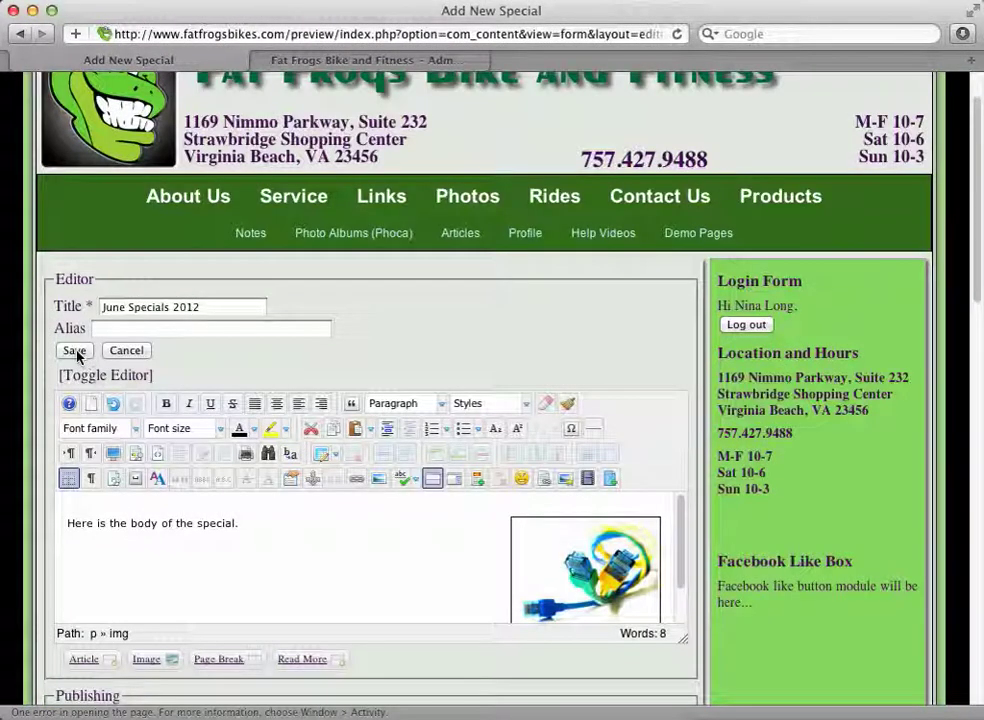
click(75, 351)
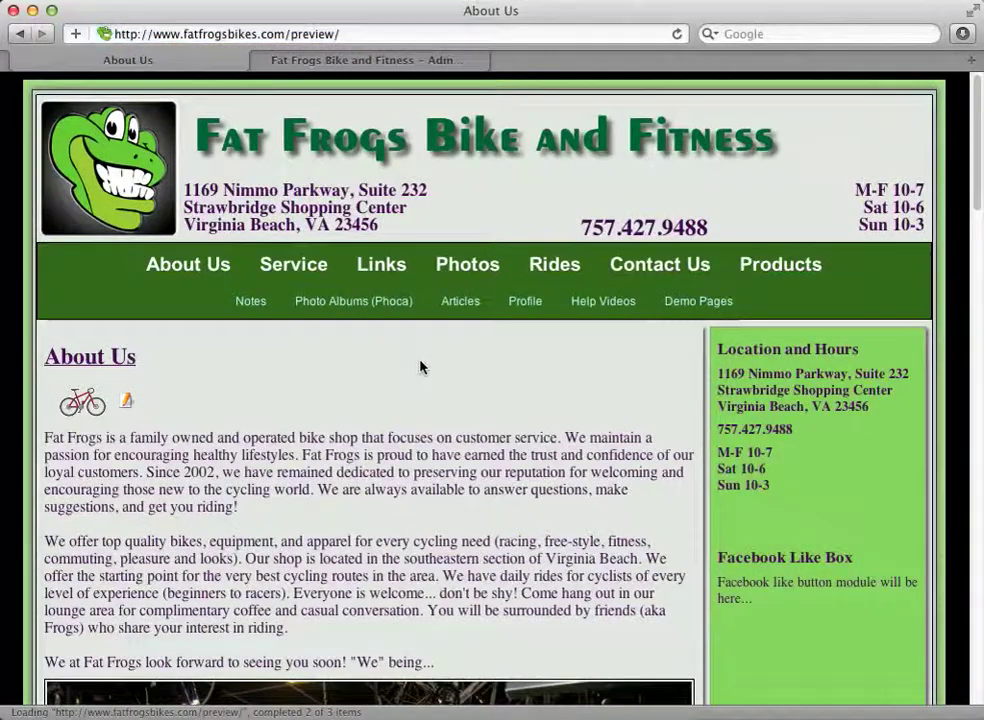
scroll(420, 367, down, 5)
scroll(421, 365, up, 5)
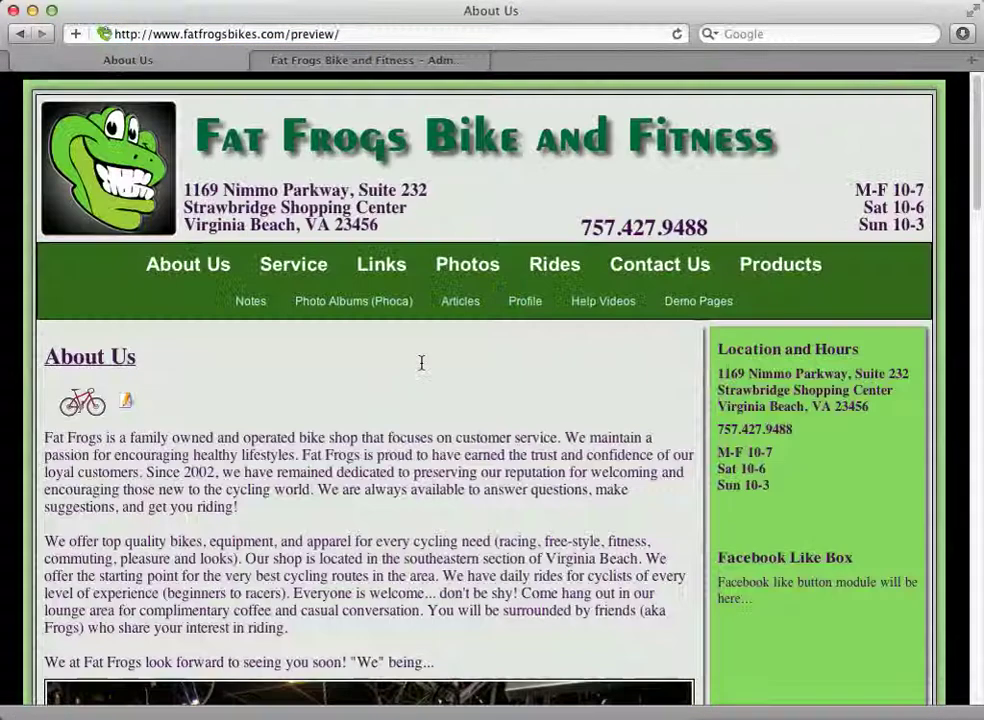